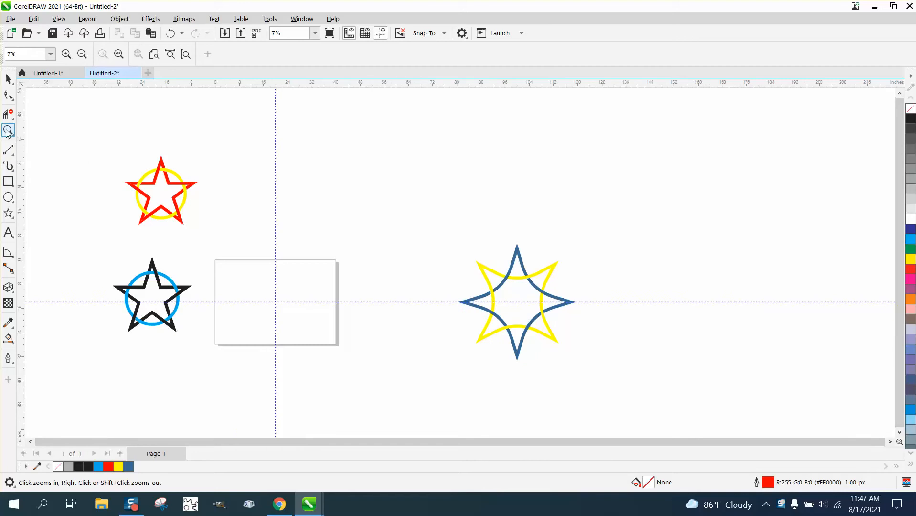
# Draw a four-point star about 26.7 inches wide from the page centre and convert it to curves.
pyautogui.moveTo(198, 230); pyautogui.dragTo(436, 374)
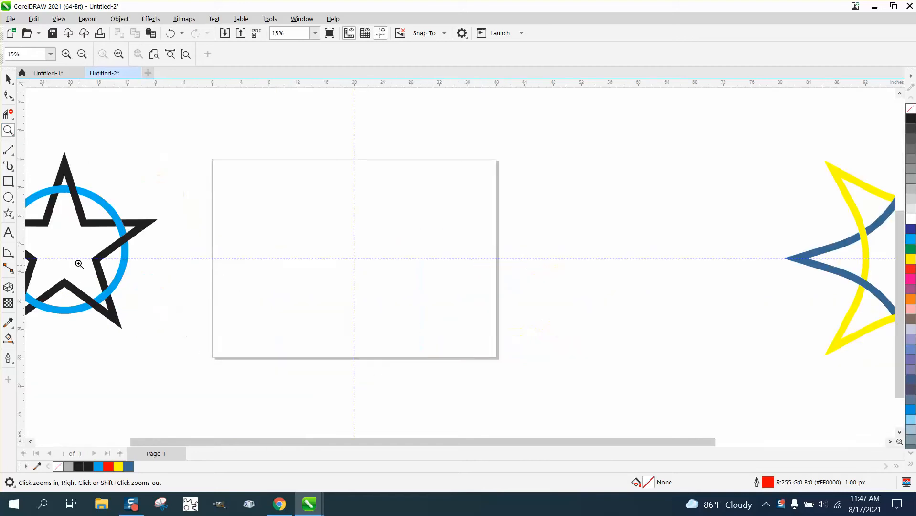
pyautogui.click(13, 218)
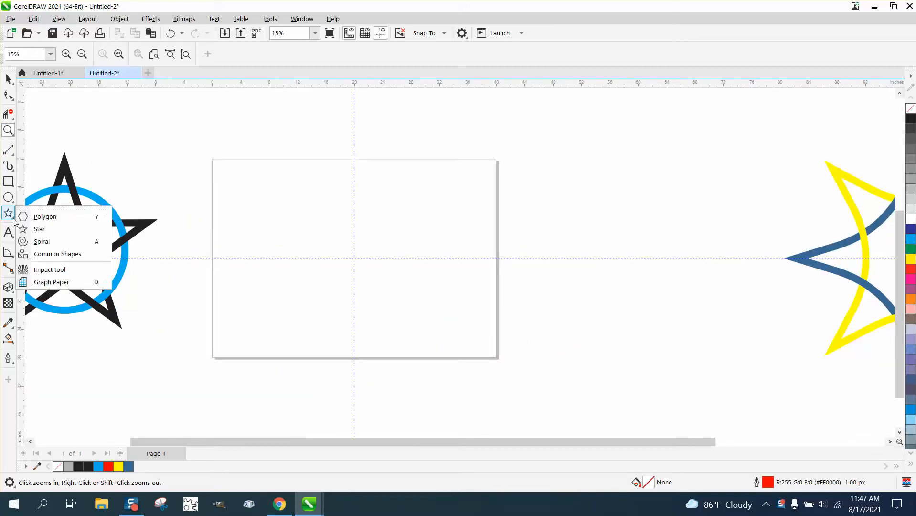
pyautogui.click(41, 229)
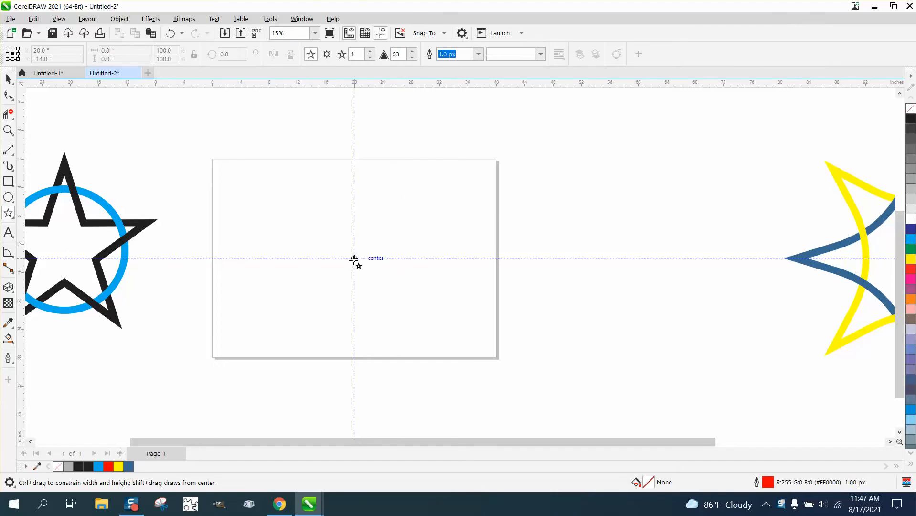
pyautogui.moveTo(354, 259); pyautogui.dragTo(438, 167)
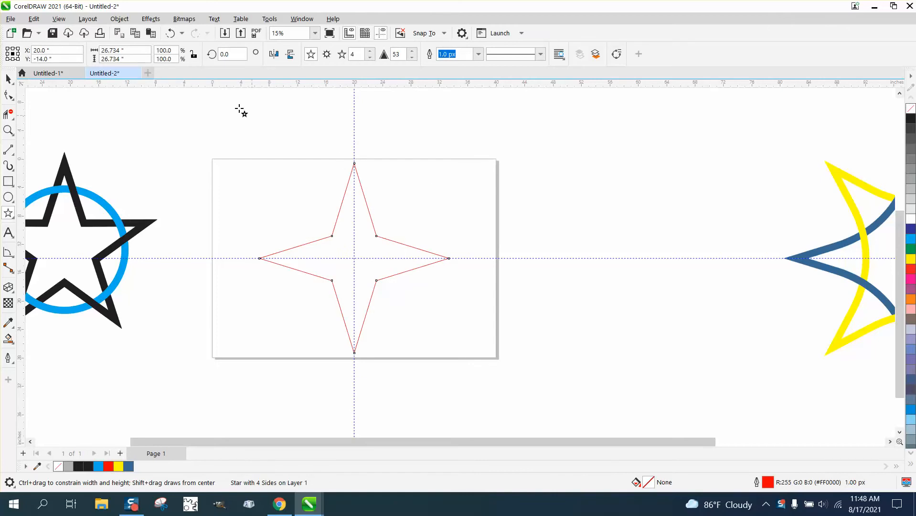
pyautogui.click(119, 19)
pyautogui.click(174, 305)
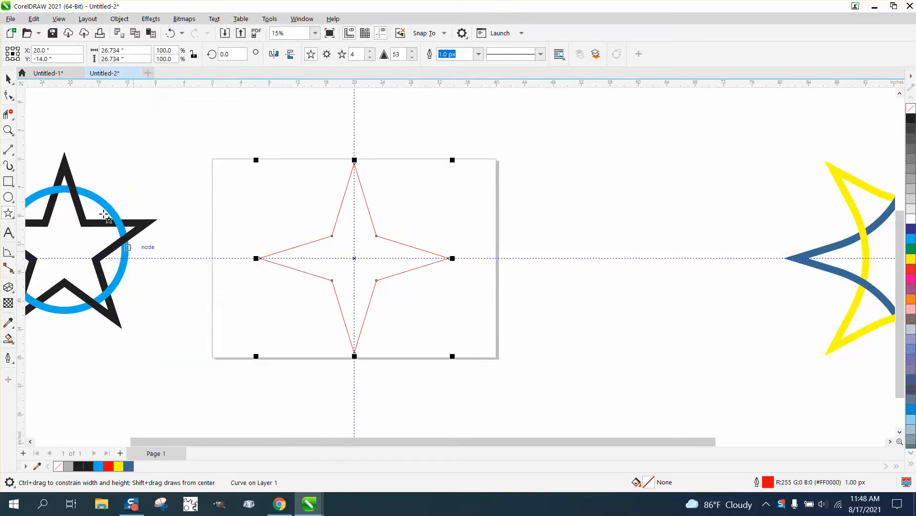
# Fillet the star's four inner corner nodes with a 15-inch radius.
pyautogui.click(8, 95)
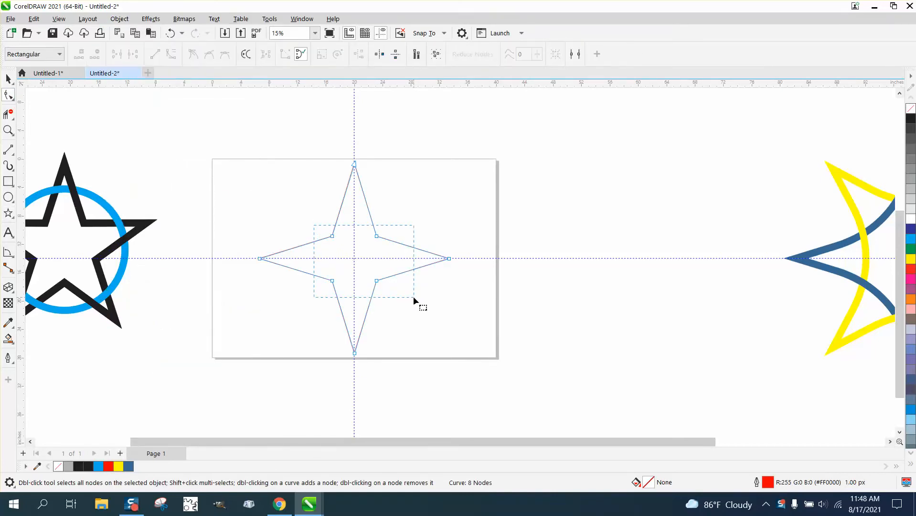
pyautogui.moveTo(413, 296); pyautogui.dragTo(413, 296)
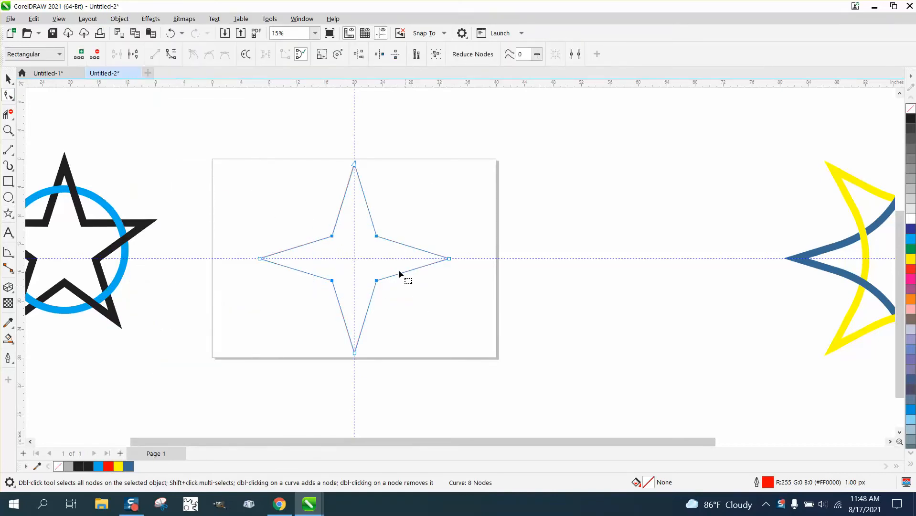
pyautogui.click(302, 19)
pyautogui.moveTo(314, 168)
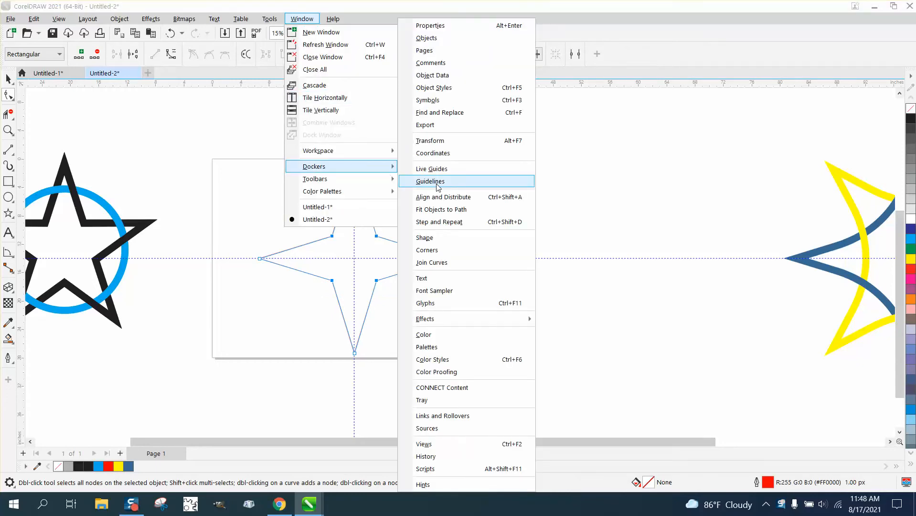
pyautogui.click(430, 249)
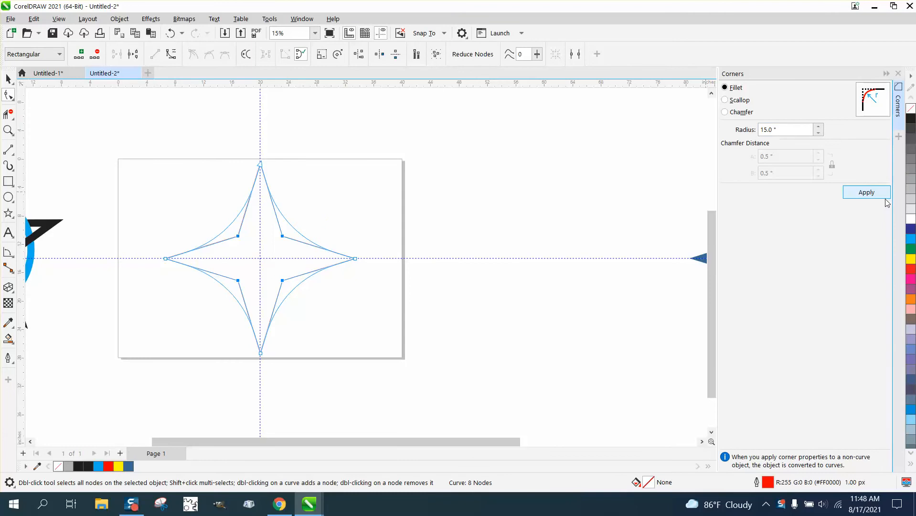
pyautogui.click(868, 196)
pyautogui.click(567, 206)
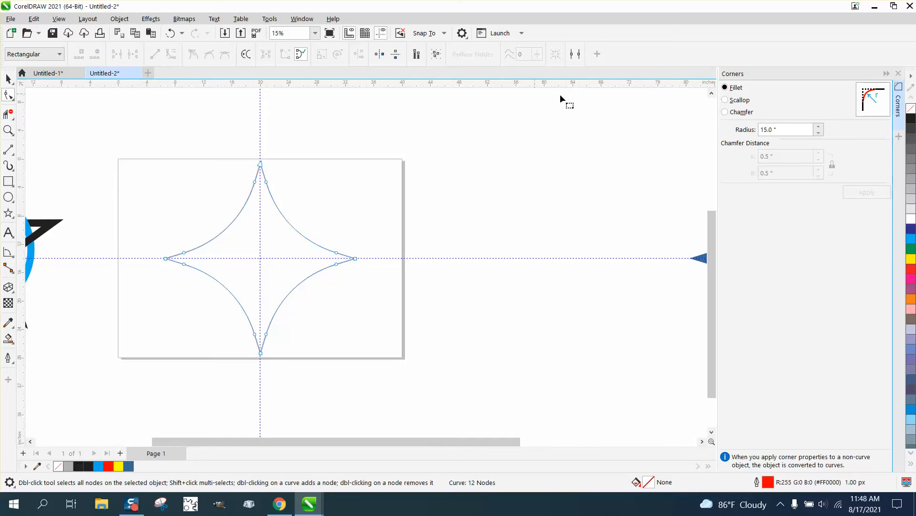
# Try to fillet the whole curved star with a 10-inch radius and undo it.
pyautogui.click(769, 129)
pyautogui.doubleClick(770, 129)
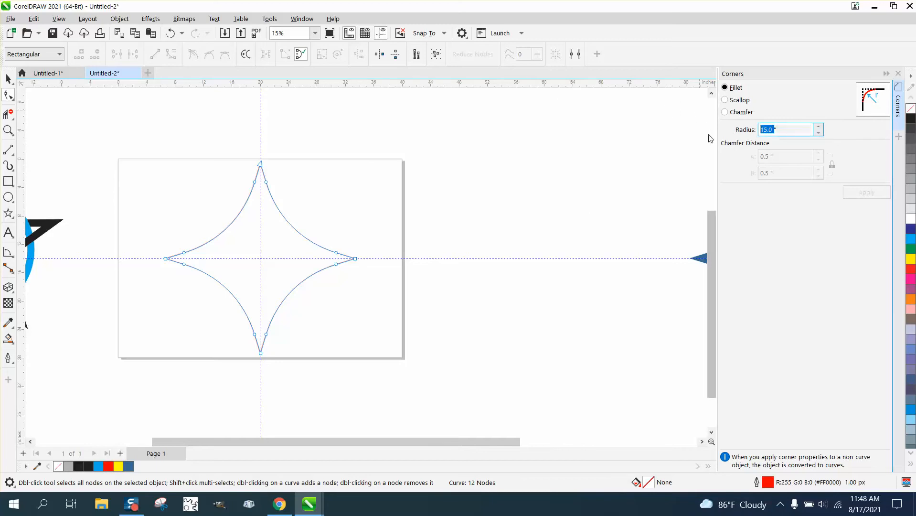
pyautogui.write('10')
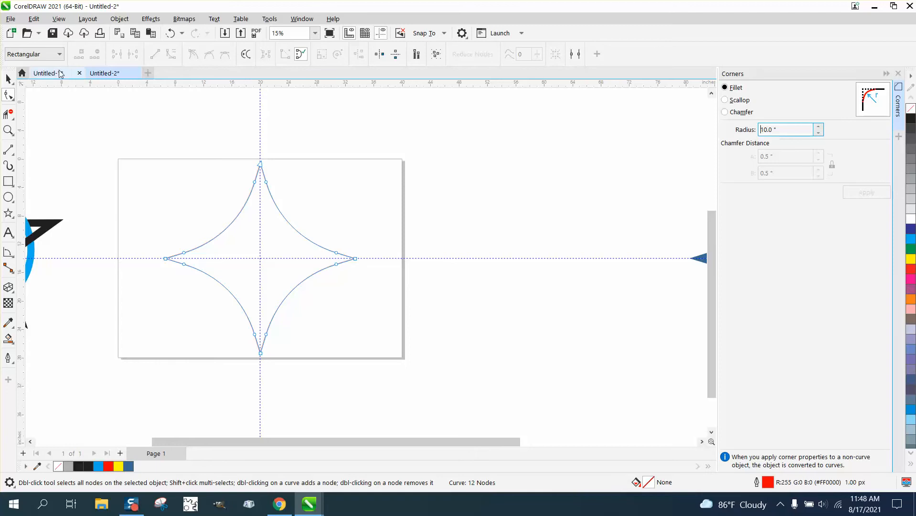
pyautogui.click(8, 78)
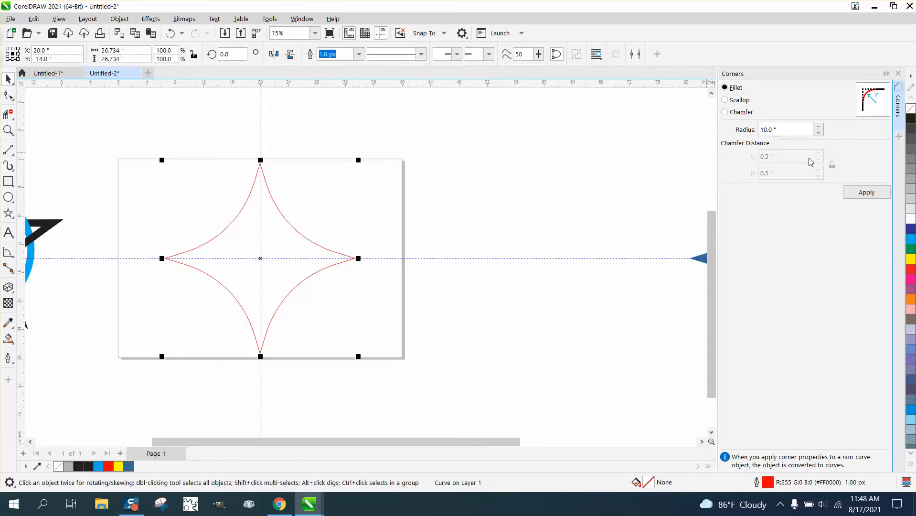
pyautogui.click(865, 192)
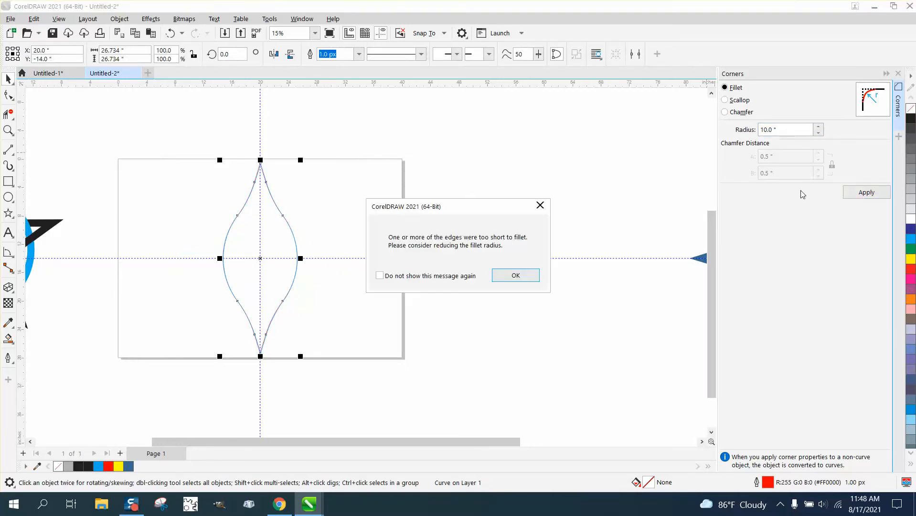
pyautogui.click(514, 279)
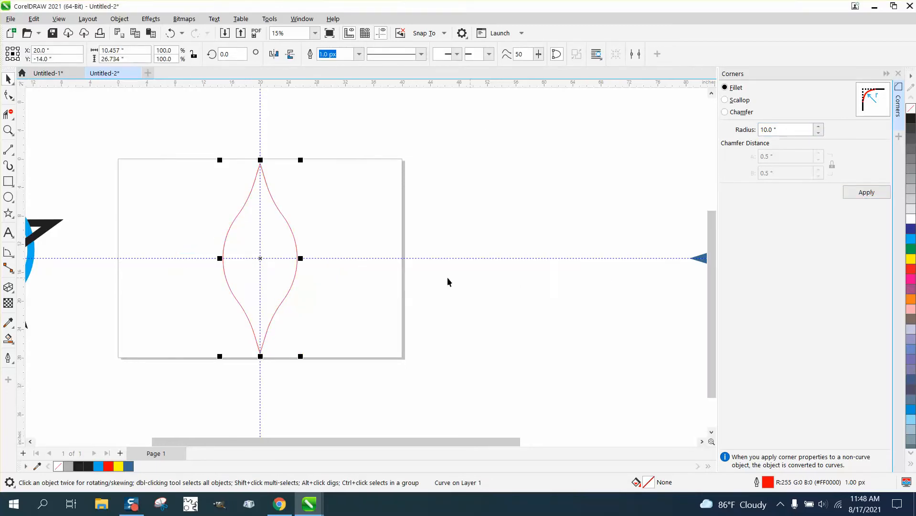
pyautogui.click(175, 34)
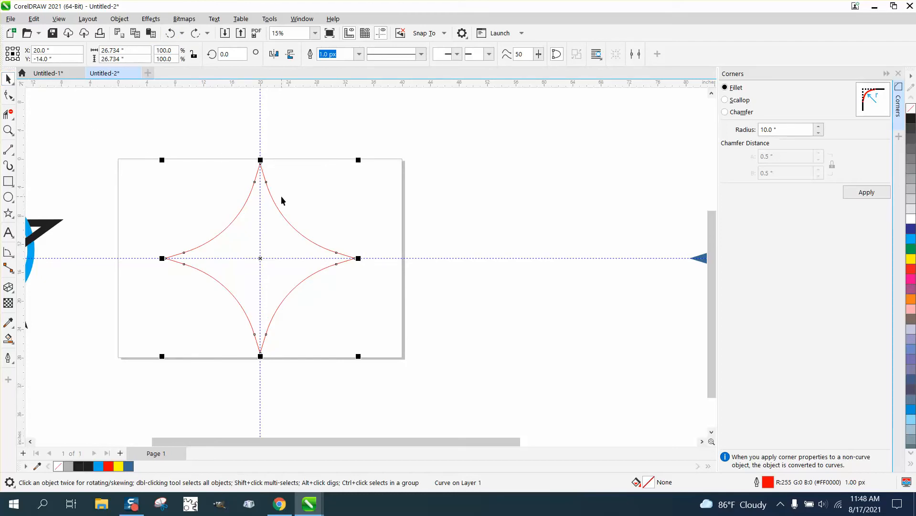
# Add a one-step outside contour with a 2-inch offset to the curved star.
pyautogui.hotkey('ctrl', 'v')
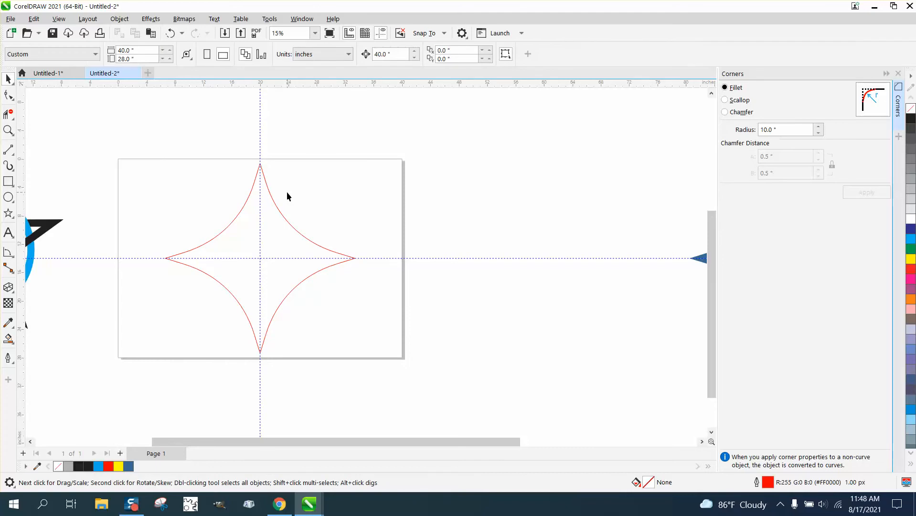
pyautogui.click(898, 74)
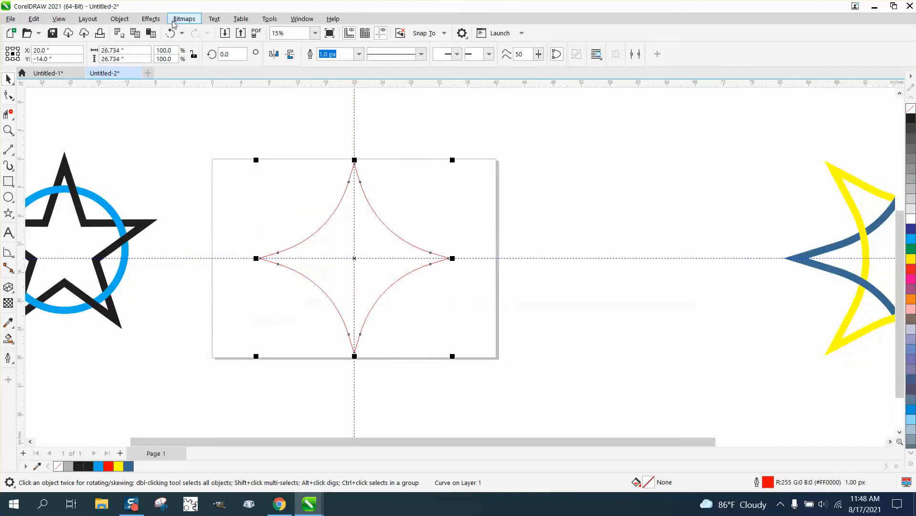
pyautogui.click(152, 20)
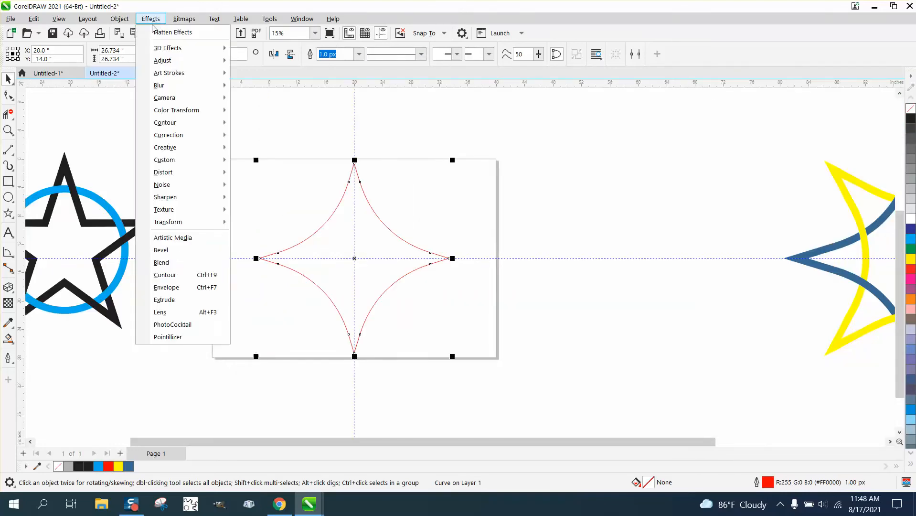
pyautogui.click(165, 275)
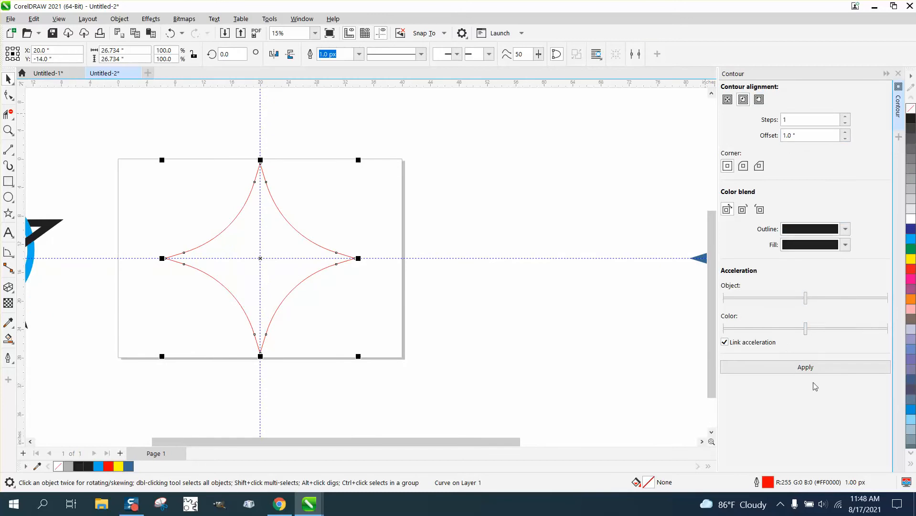
pyautogui.moveTo(803, 133); pyautogui.dragTo(764, 140)
pyautogui.write('2')
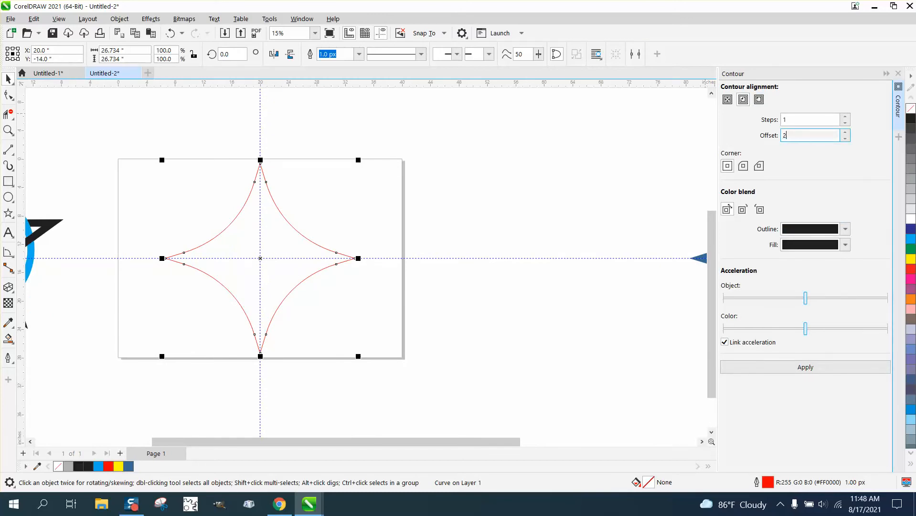
pyautogui.press('Return')
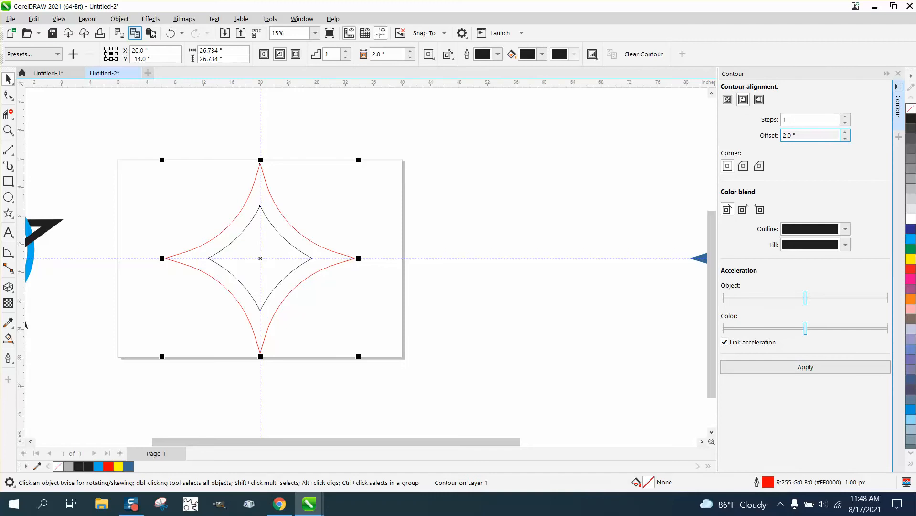
pyautogui.click(171, 33)
pyautogui.click(759, 100)
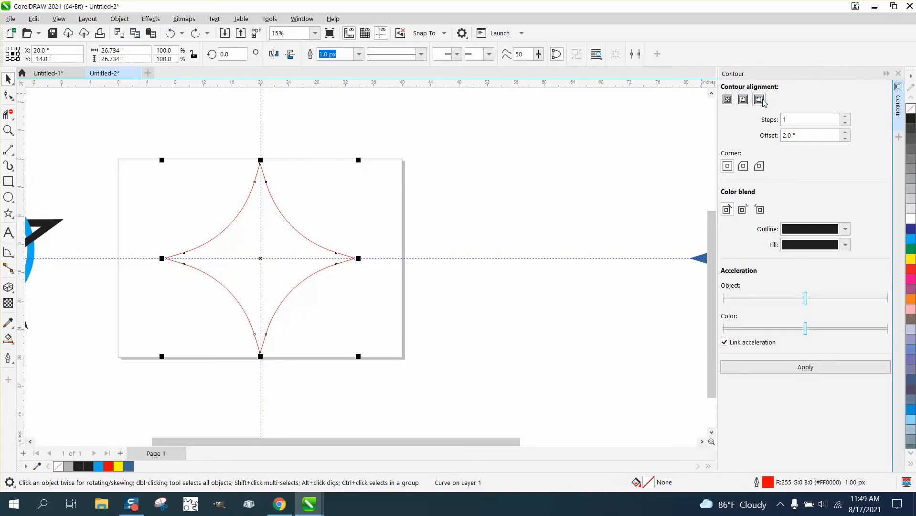
pyautogui.click(805, 368)
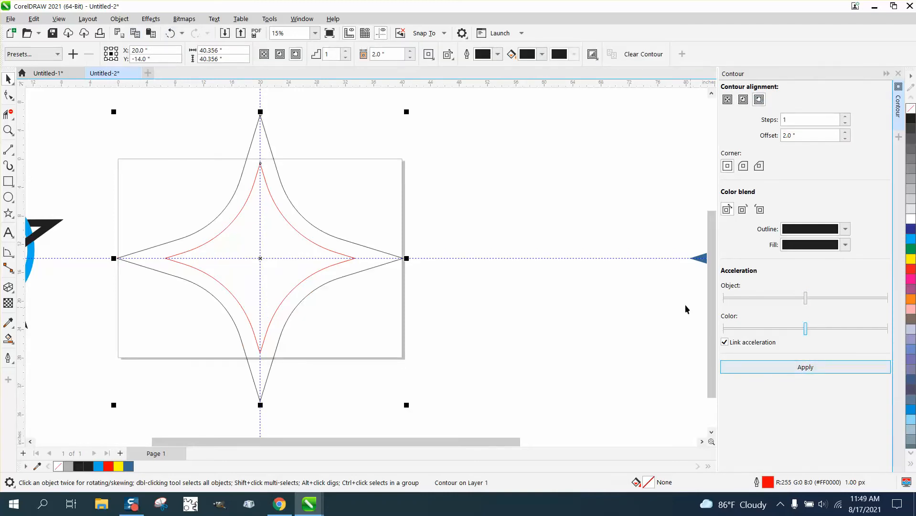
pyautogui.click(484, 228)
# Break the star's contour apart into separate inner and outer outlines.
pyautogui.scroll(-1, 460, 221)
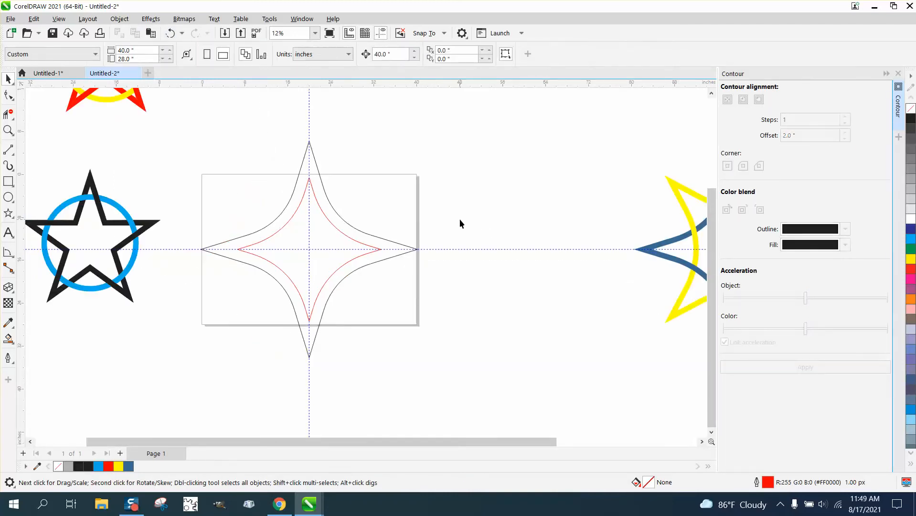
pyautogui.moveTo(474, 380); pyautogui.dragTo(474, 380)
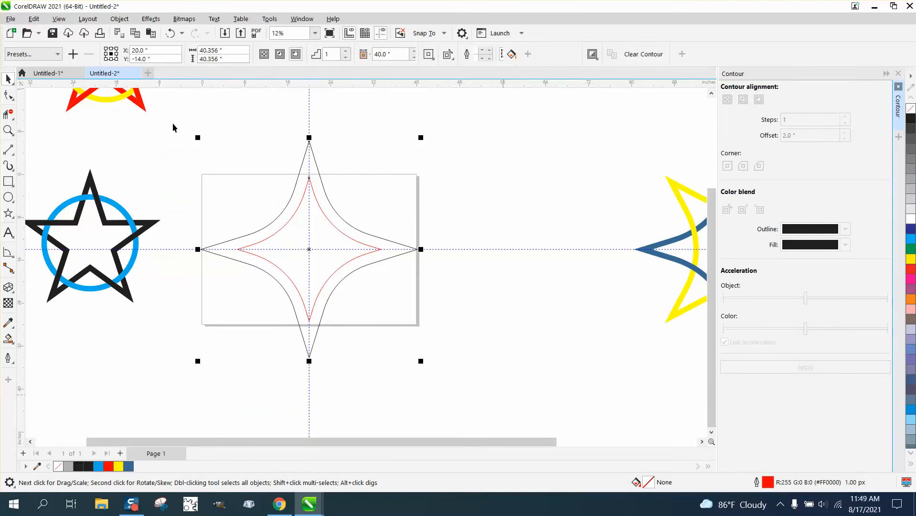
pyautogui.click(120, 19)
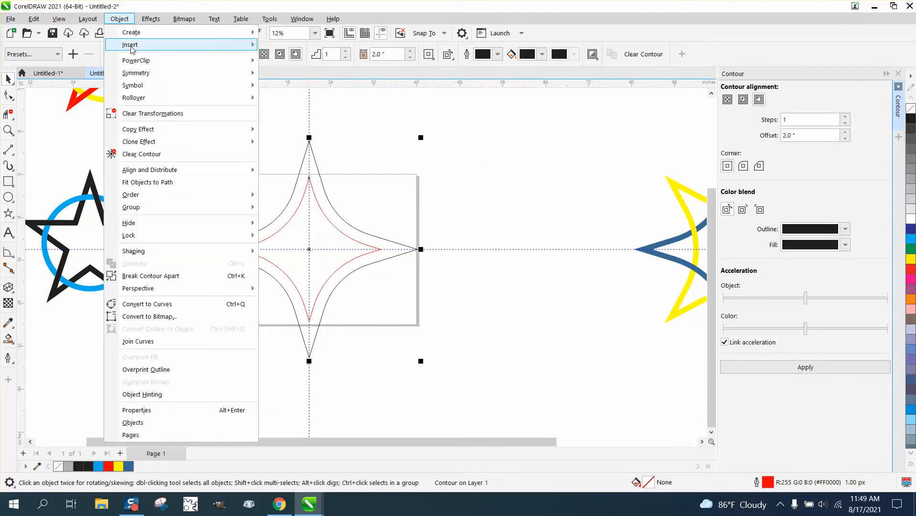
pyautogui.click(176, 276)
# Rotate a duplicate of both star outlines by 45 degrees about their shared centre.
pyautogui.moveTo(182, 121); pyautogui.dragTo(527, 400)
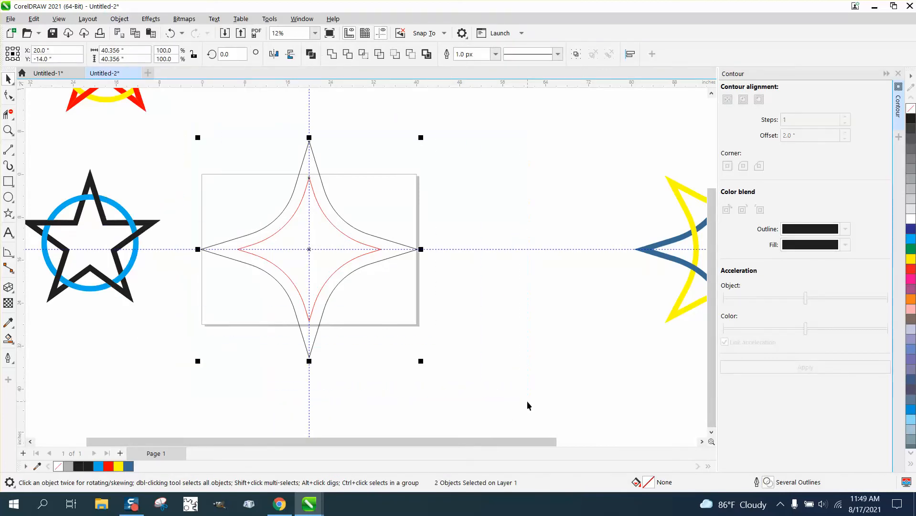
pyautogui.doubleClick(229, 54)
pyautogui.write('45')
pyautogui.press('Return')
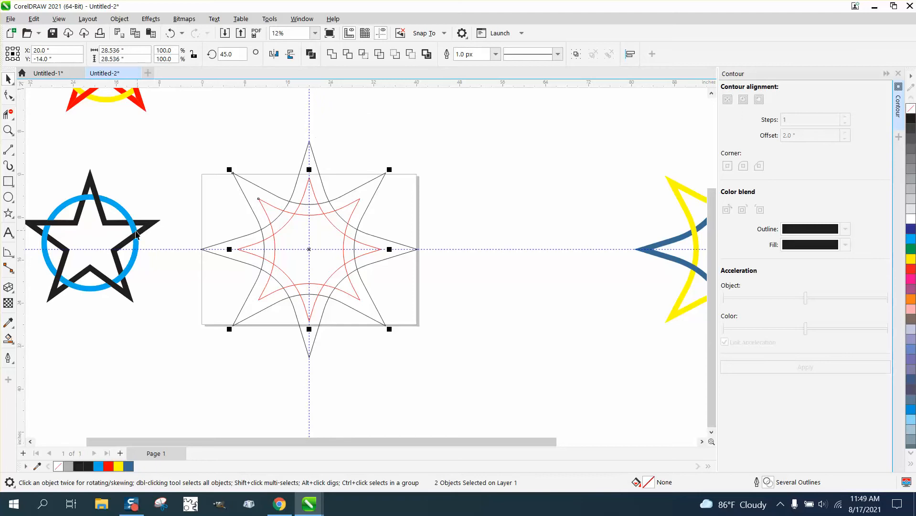
# Draw a vertical two-point line about 53.3 inches long and centre it on the page through the stars.
pyautogui.click(9, 151)
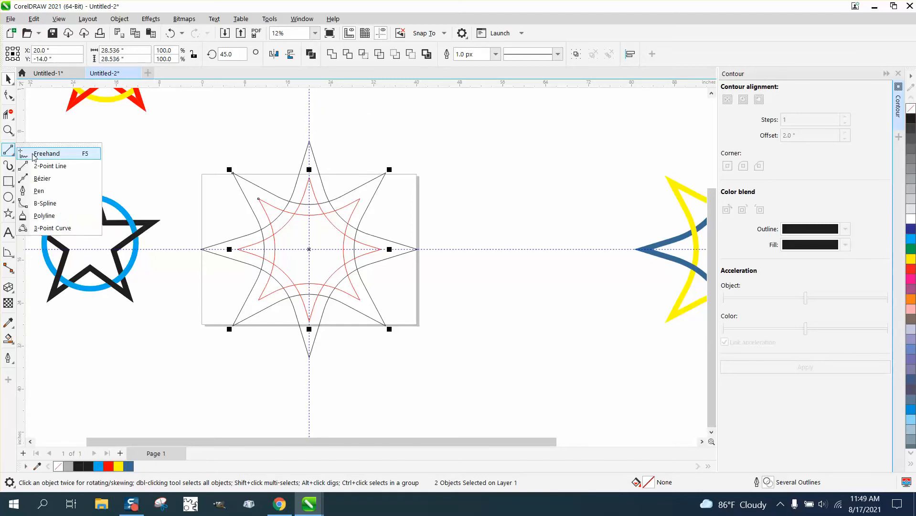
pyautogui.click(51, 165)
pyautogui.moveTo(173, 113); pyautogui.dragTo(187, 401)
pyautogui.press('p')
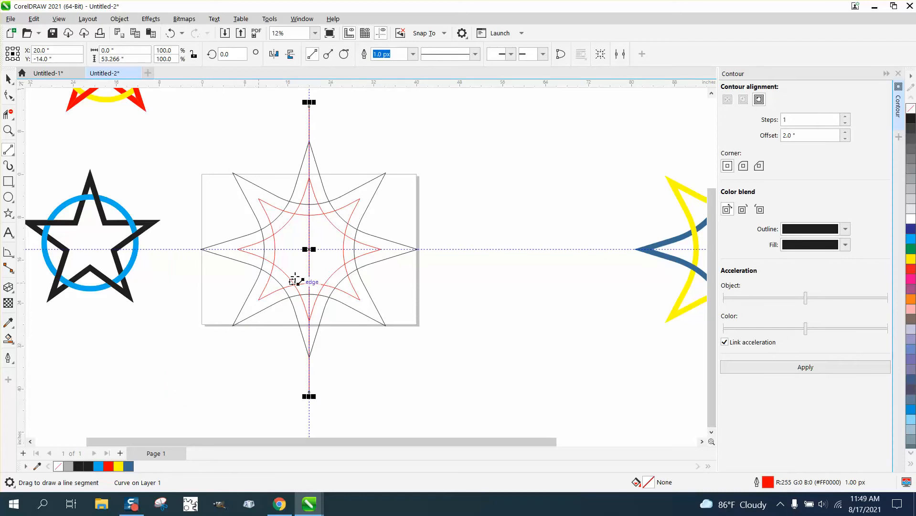
# Rotate a duplicate of the vertical line by 90 degrees to form a cross through the stars' centre.
pyautogui.click(9, 79)
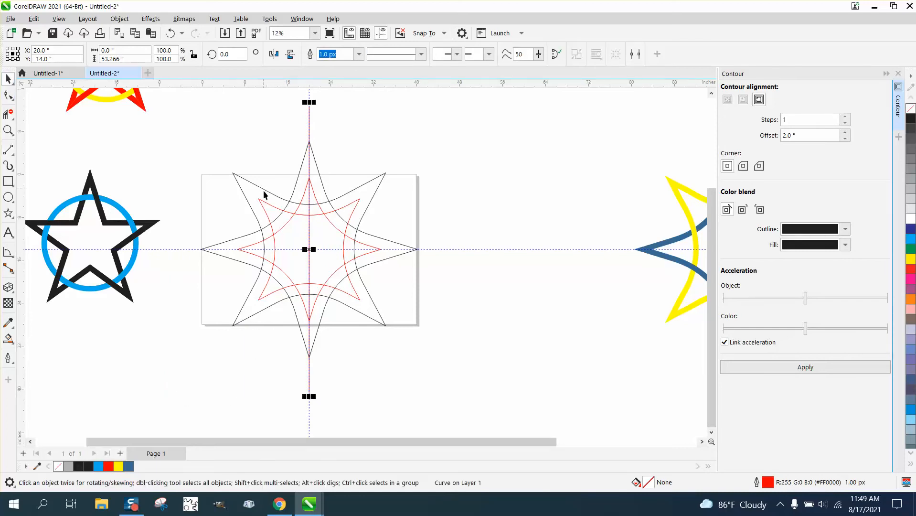
pyautogui.click(309, 249)
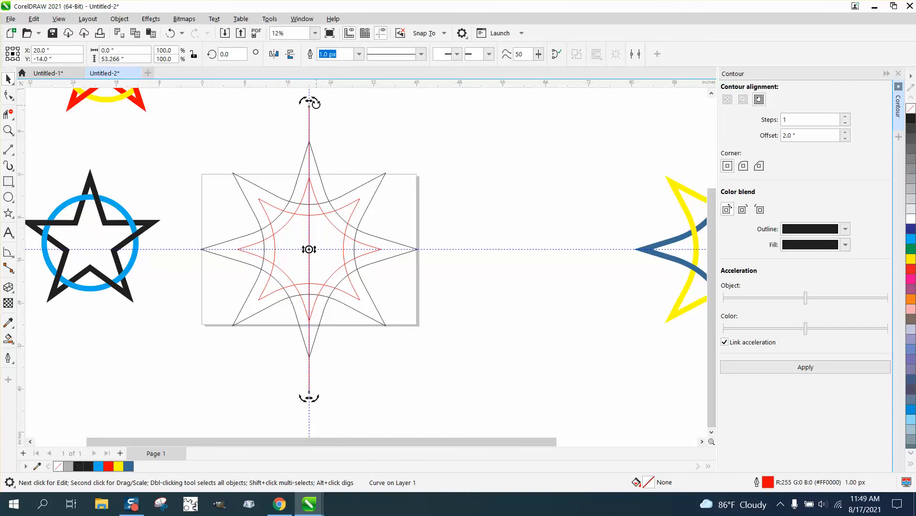
pyautogui.click(233, 54)
pyautogui.write('90')
pyautogui.press('Return')
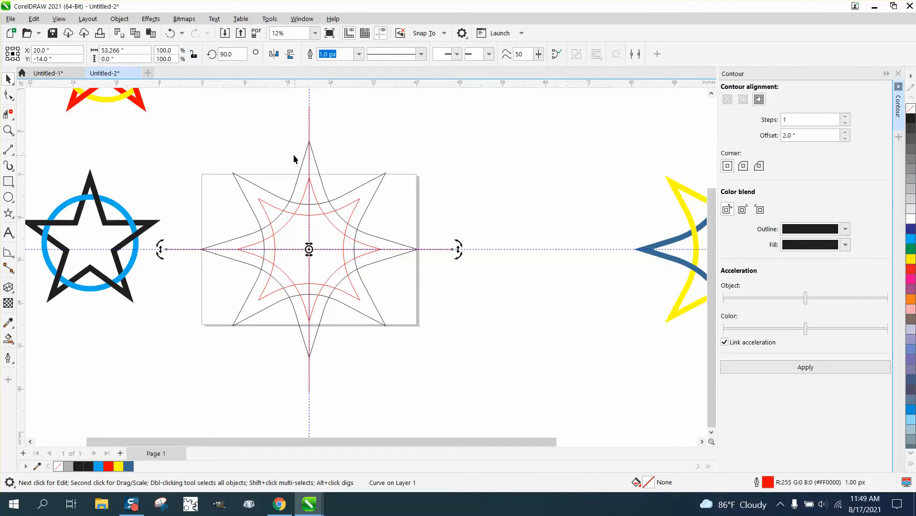
pyautogui.click(9, 130)
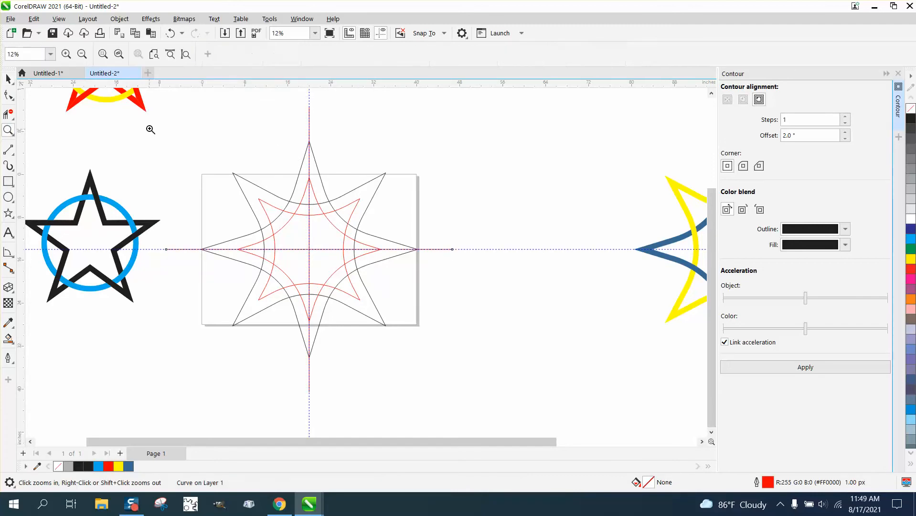
# Delete the hidden outline segments inside the two upper-left band crossings so the stars weave over and under each other.
pyautogui.moveTo(147, 129); pyautogui.dragTo(536, 361)
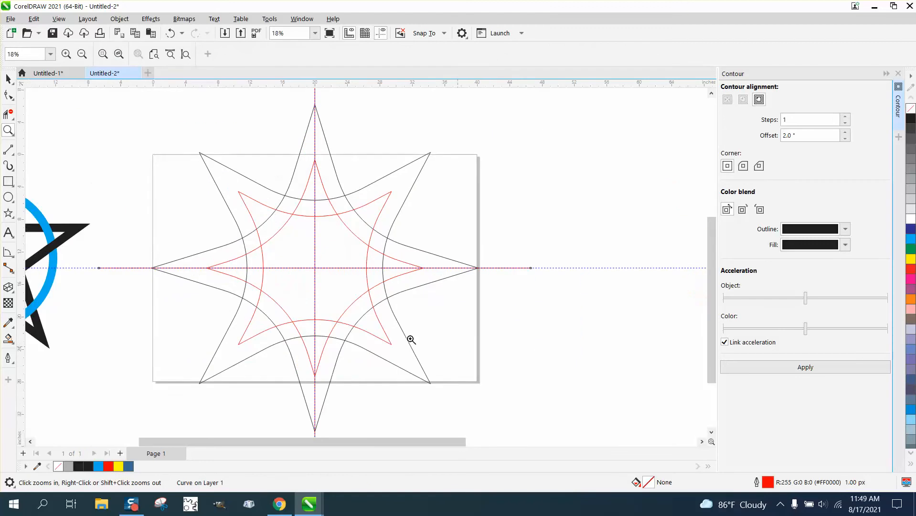
pyautogui.click(8, 113)
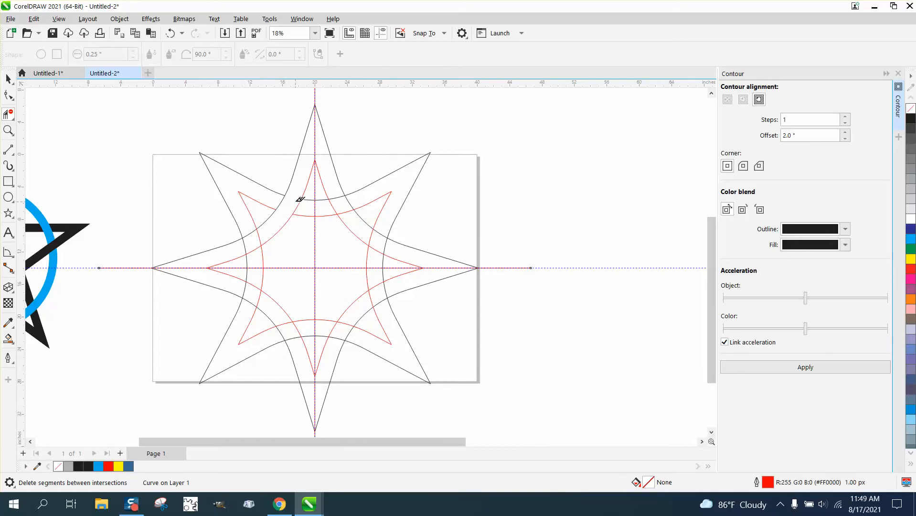
pyautogui.click(254, 231)
# Move the finished blue and yellow star example from the far right to the empty area below and left of the page.
pyautogui.click(8, 79)
pyautogui.scroll(-5, 74, 139)
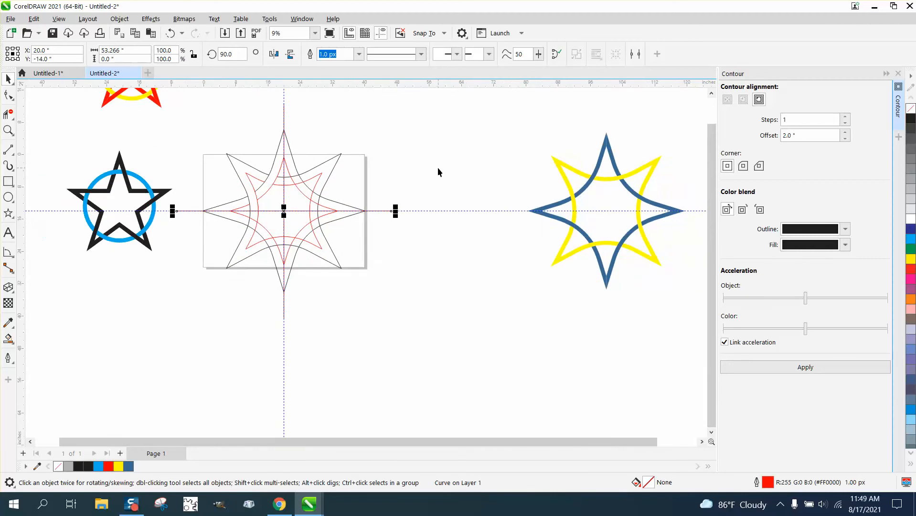
pyautogui.click(539, 152)
pyautogui.moveTo(698, 306); pyautogui.dragTo(697, 305)
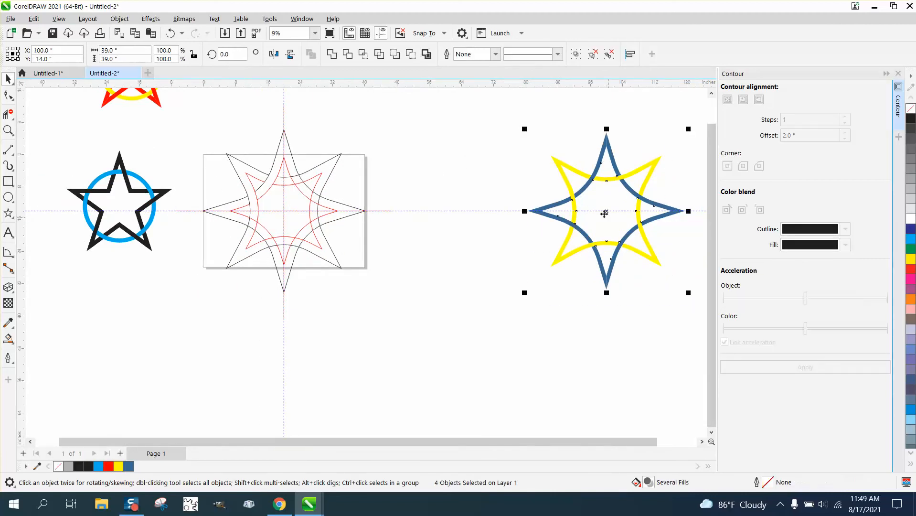
pyautogui.moveTo(606, 213); pyautogui.dragTo(187, 361)
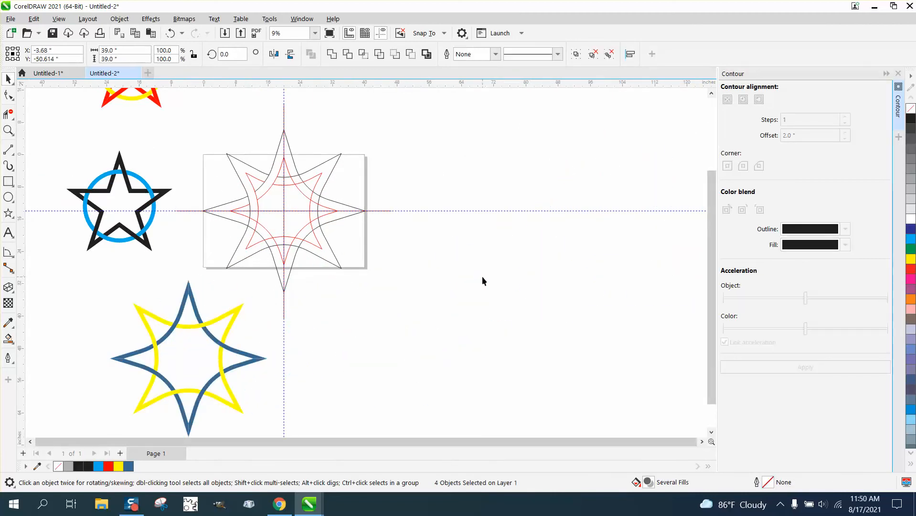
pyautogui.click(352, 93)
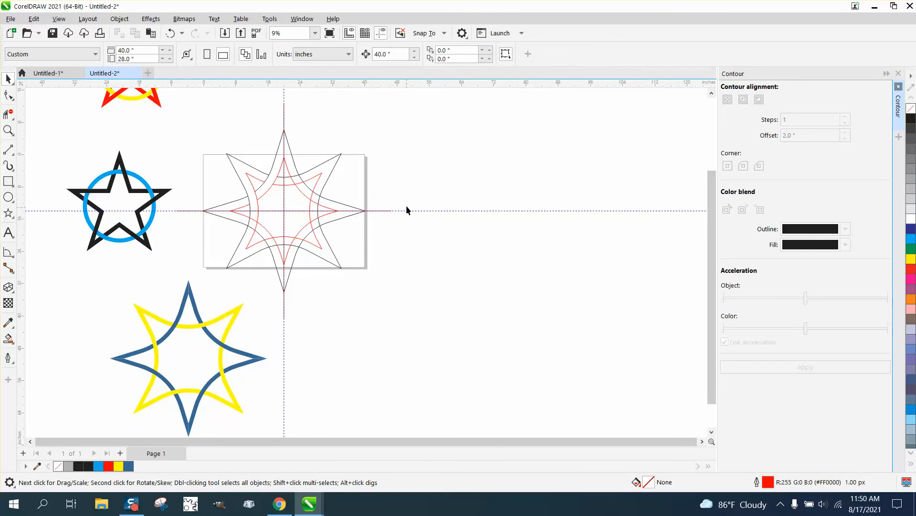
# Smart-fill the two blue band regions in the upper-left quadrant and move each filled piece 40 inches right.
pyautogui.click(8, 129)
pyautogui.moveTo(175, 118); pyautogui.dragTo(500, 314)
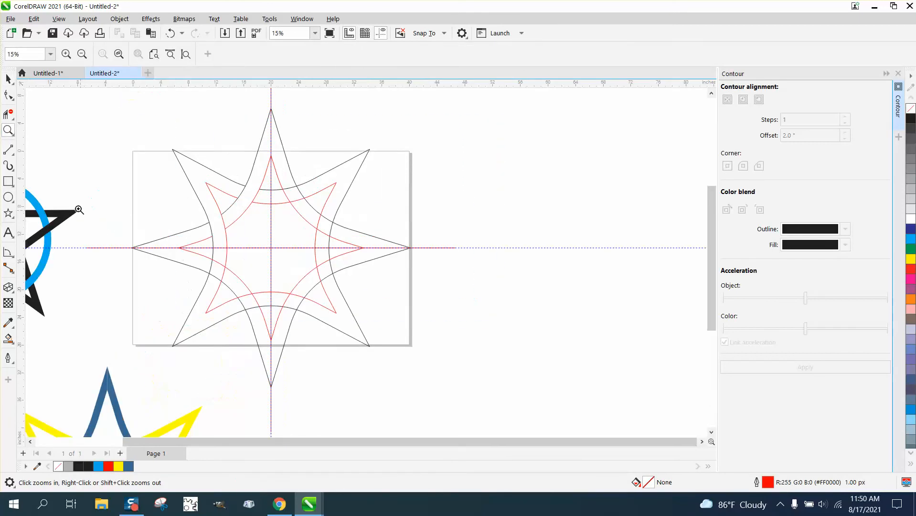
pyautogui.click(8, 338)
pyautogui.click(262, 158)
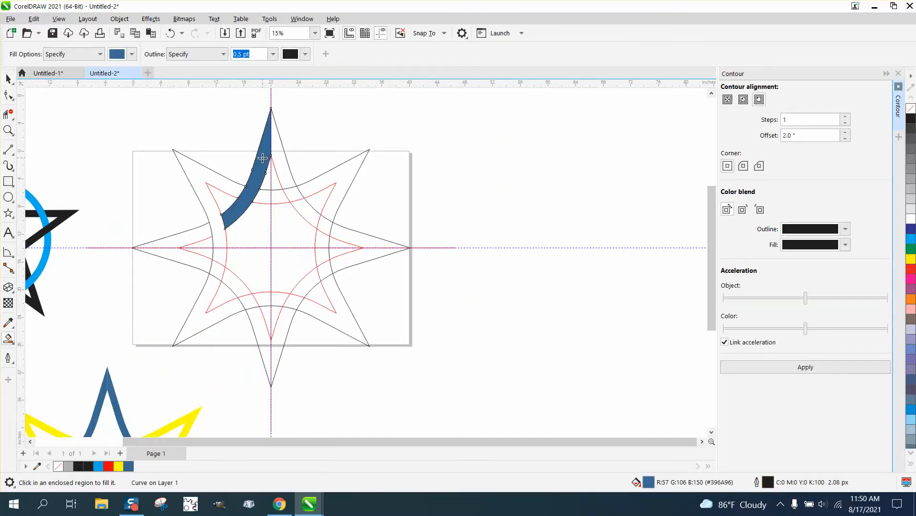
pyautogui.press('Right')
pyautogui.click(184, 241)
pyautogui.press('Right')
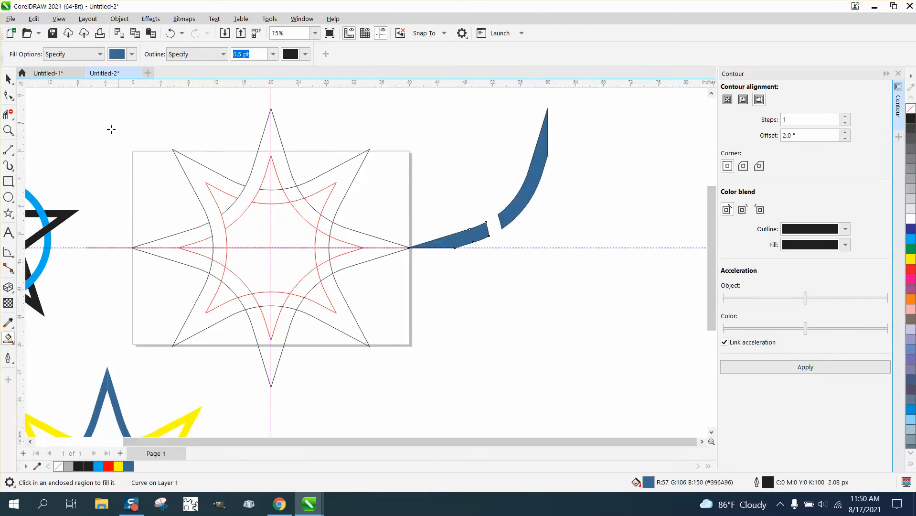
# Set the Smart Fill colour to red and fill the diagonal star's upper-left band regions, including the small piece below the horizontal line.
pyautogui.click(133, 54)
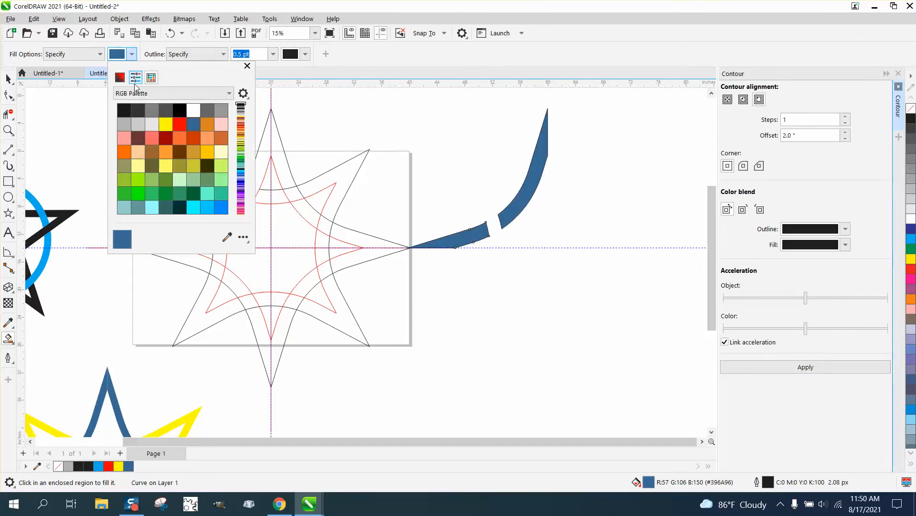
pyautogui.click(179, 125)
pyautogui.click(325, 121)
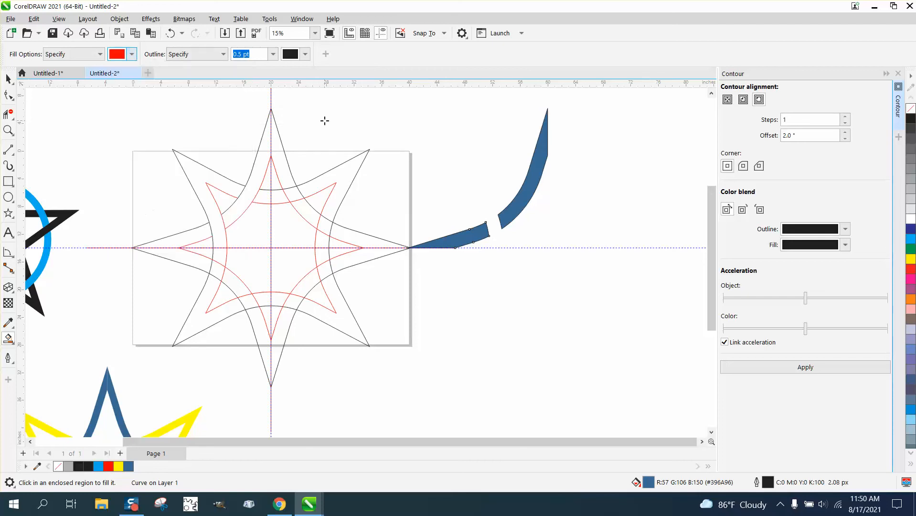
pyautogui.click(265, 195)
pyautogui.click(226, 181)
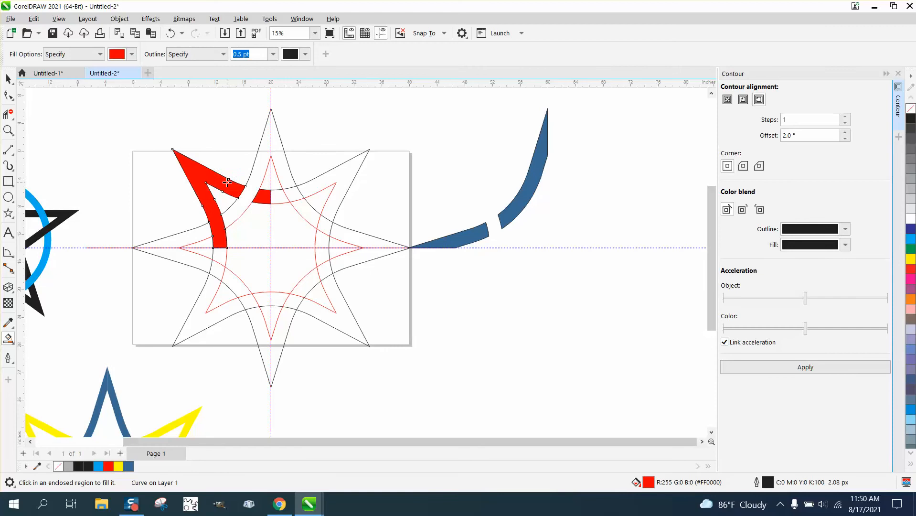
pyautogui.click(220, 255)
# Move the three red band pieces 40 inches right to join the blue pieces.
pyautogui.press('Right')
pyautogui.click(8, 79)
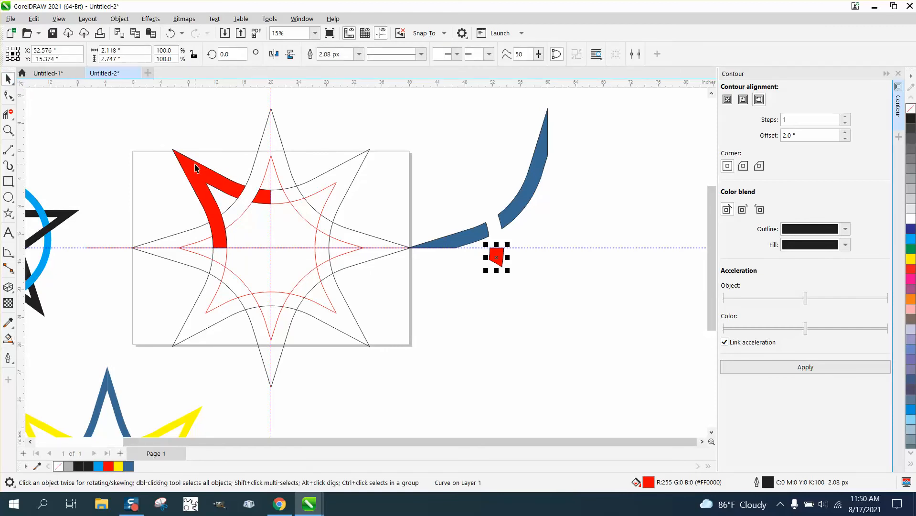
pyautogui.click(197, 170)
pyautogui.press('Right')
pyautogui.click(266, 197)
pyautogui.press('Right')
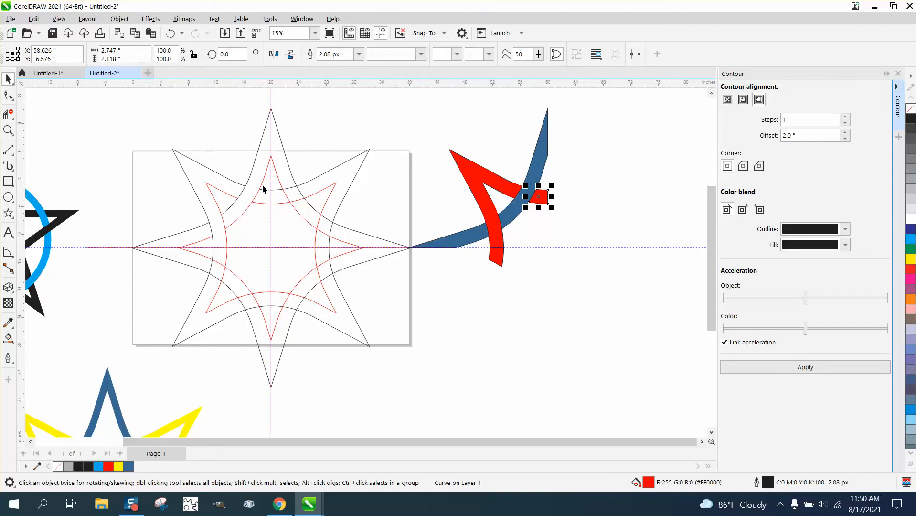
# Move all five filled band pieces 40 inches down, clear of the area beside the page.
pyautogui.scroll(-3, 262, 188)
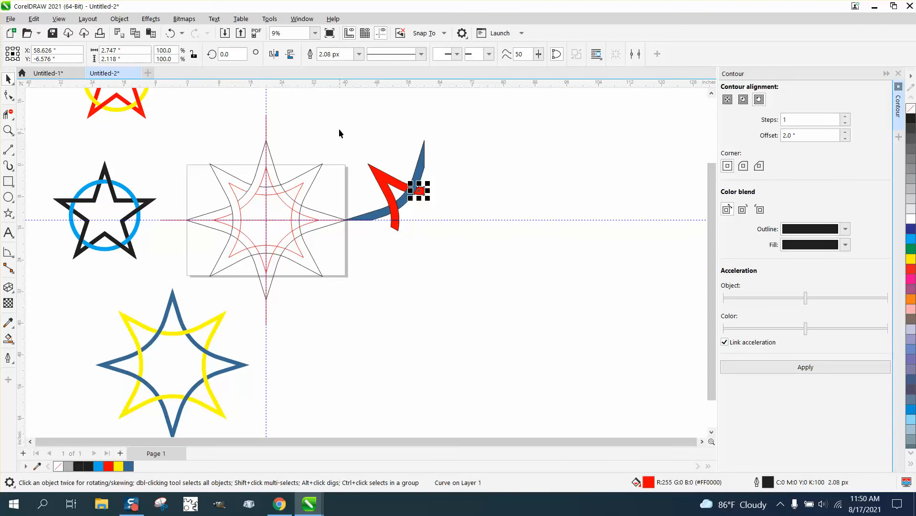
pyautogui.moveTo(338, 130); pyautogui.dragTo(488, 247)
pyautogui.press('Down')
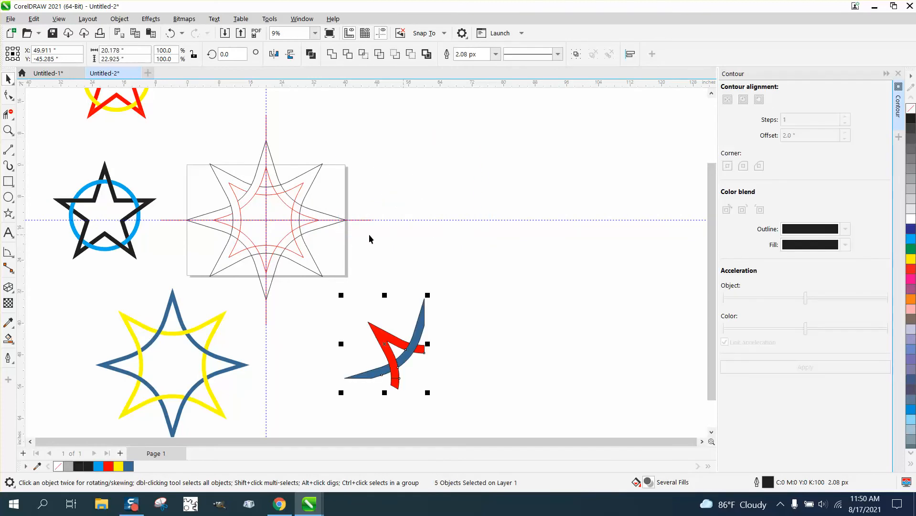
# Move the star outlines and their centre cross 40 inches right, off the page.
pyautogui.click(169, 111)
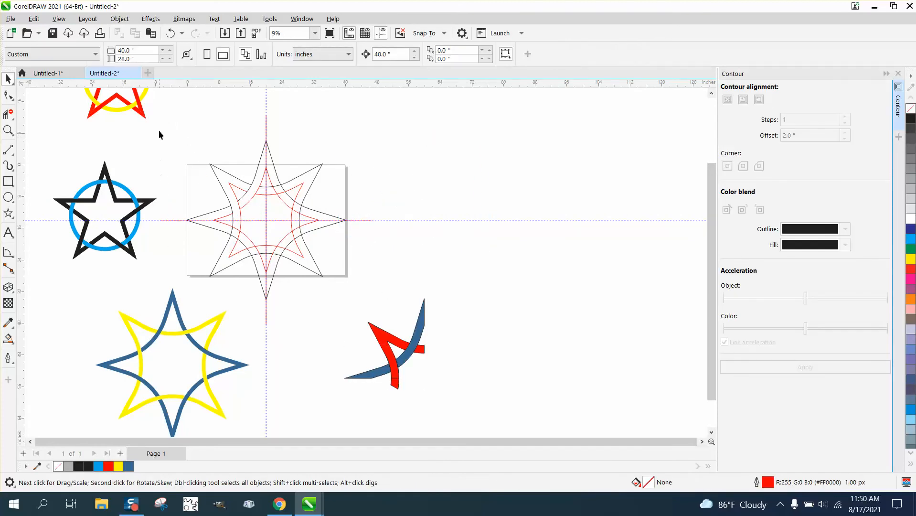
pyautogui.moveTo(150, 108); pyautogui.dragTo(310, 295)
pyautogui.moveTo(409, 337); pyautogui.dragTo(409, 338)
pyautogui.press('Right')
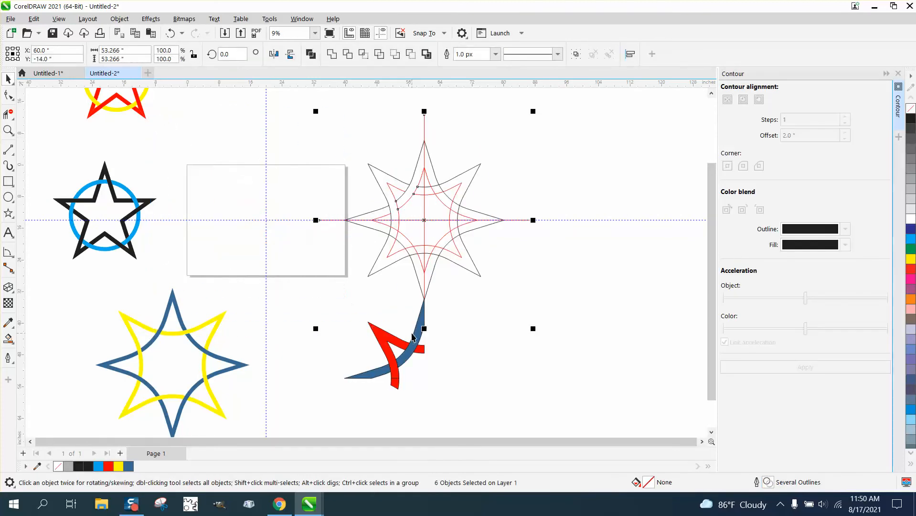
# Move the five filled band pieces 40 inches up and 40 inches left, back onto the page.
pyautogui.moveTo(333, 298); pyautogui.dragTo(475, 396)
pyautogui.press('Up')
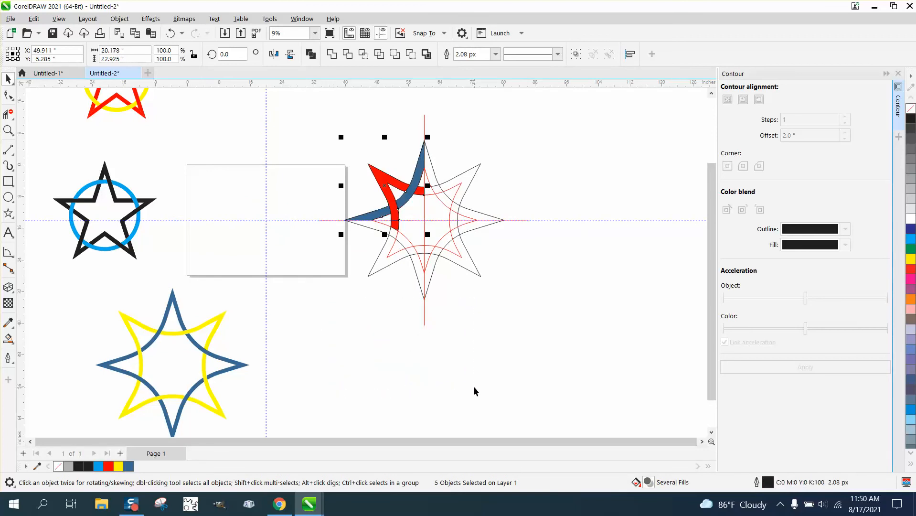
pyautogui.press('Left')
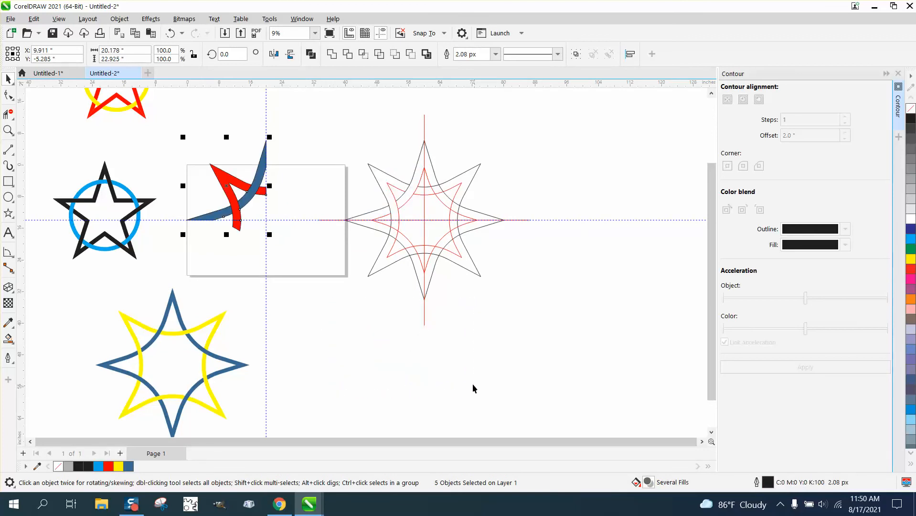
# Group the five filled band pieces of the upper-left quadrant.
pyautogui.click(8, 130)
pyautogui.moveTo(167, 127); pyautogui.dragTo(397, 287)
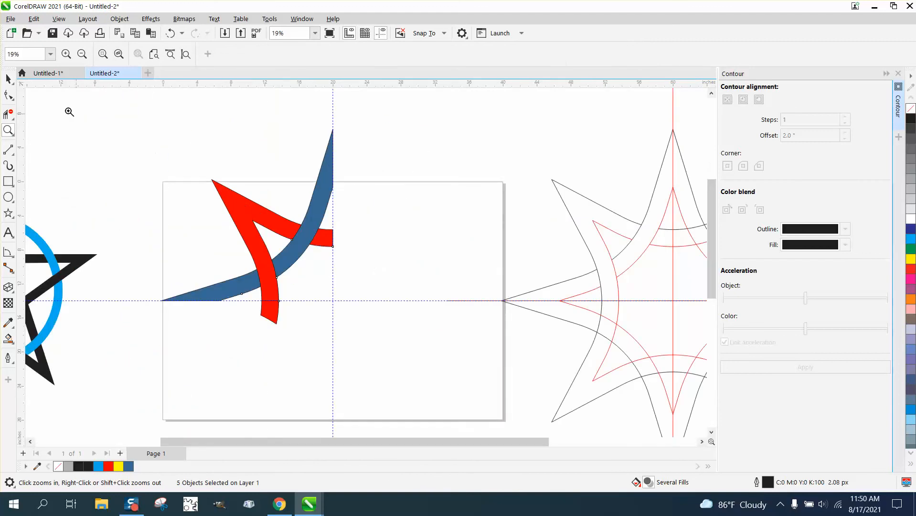
pyautogui.click(8, 78)
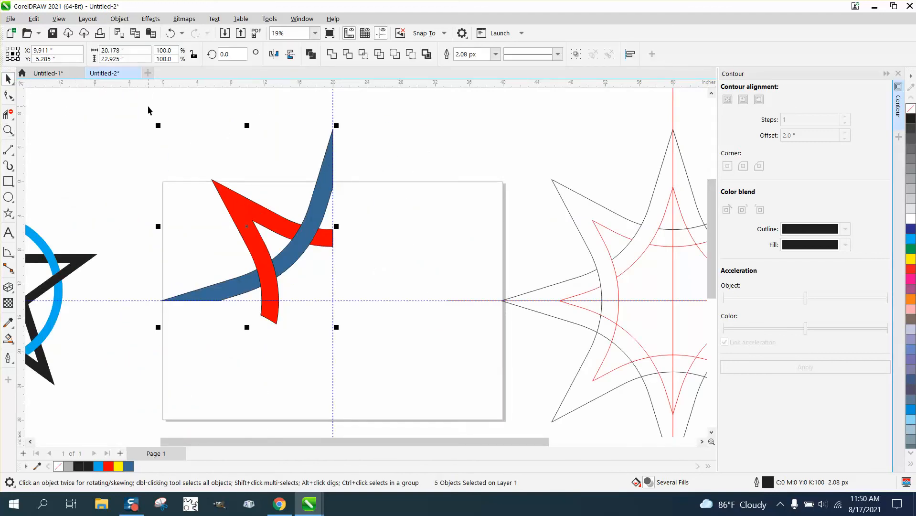
pyautogui.hotkey('ctrl', 'g')
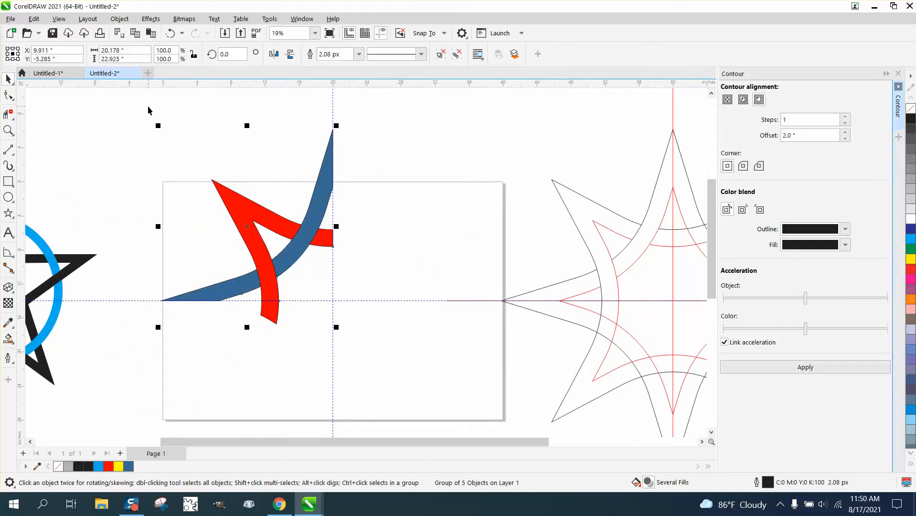
# Relocate the group's centre of rotation to the intersection of the two guidelines at the page centre.
pyautogui.click(249, 229)
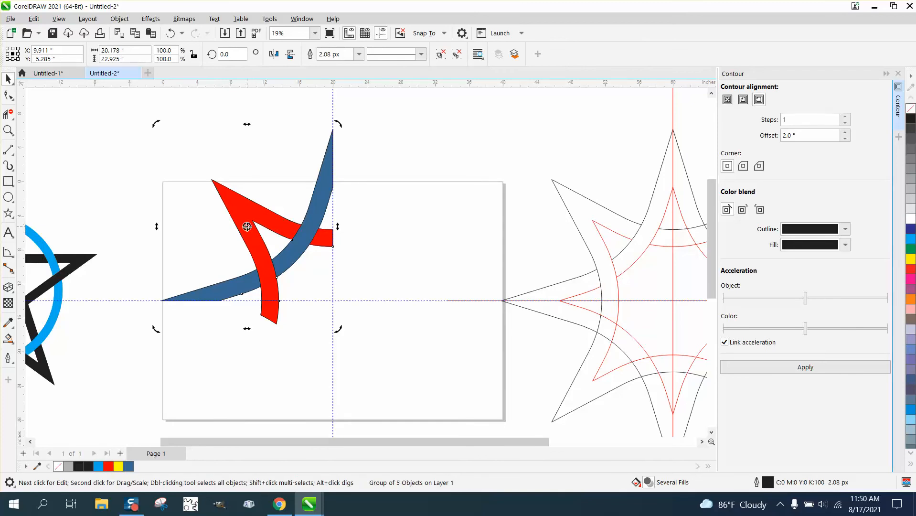
pyautogui.moveTo(247, 227); pyautogui.dragTo(332, 300)
pyautogui.click(388, 251)
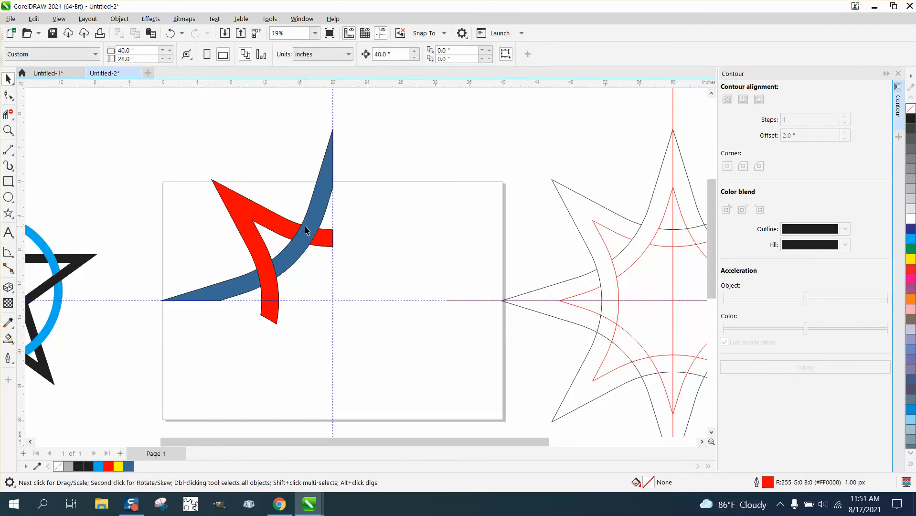
pyautogui.click(304, 226)
pyautogui.click(304, 225)
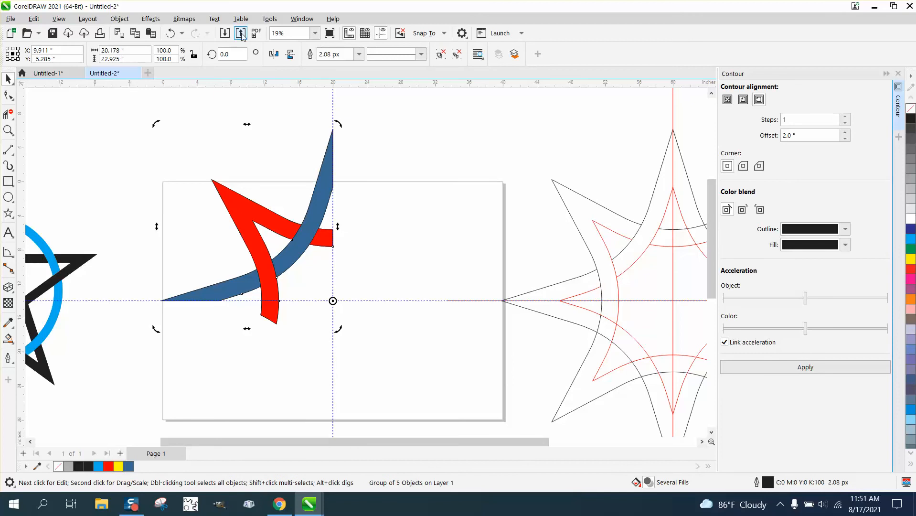
# Rotate a duplicate of the band group by 90 degrees about the guideline intersection to fill the lower-left quadrant.
pyautogui.click(233, 58)
pyautogui.write('90')
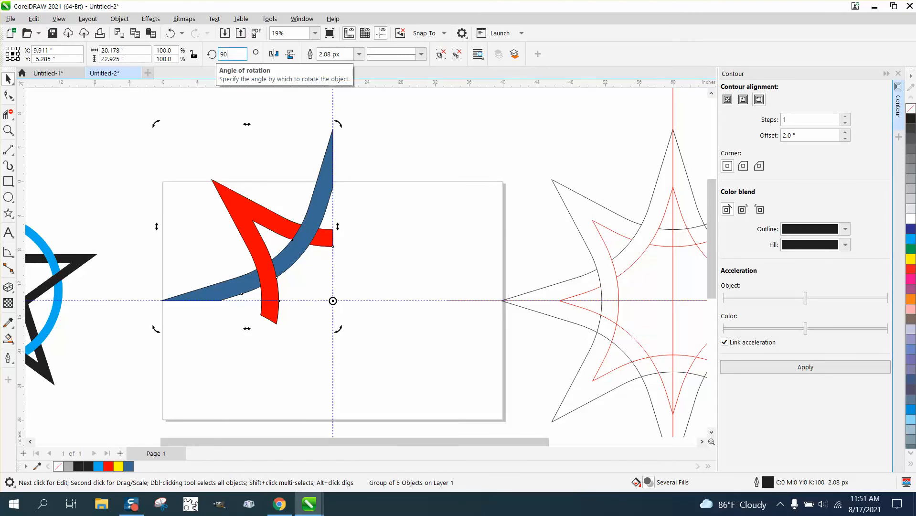
pyautogui.press('Return')
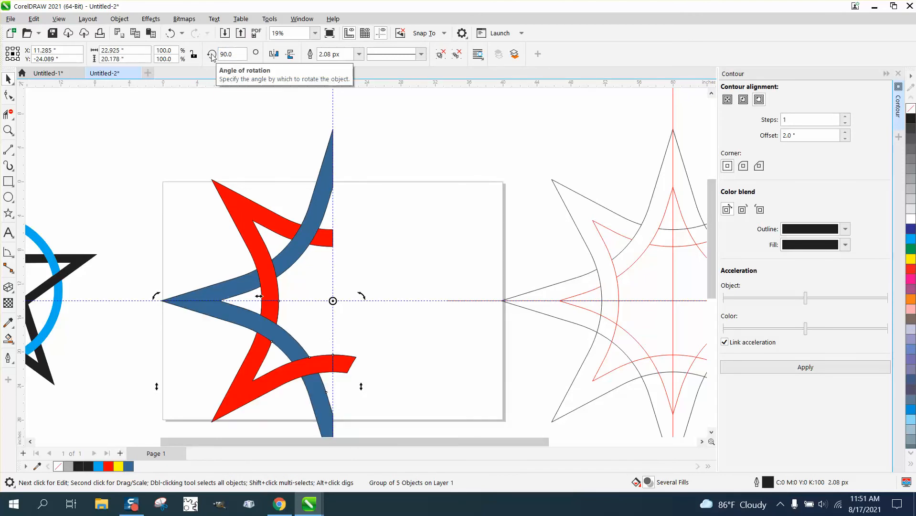
# Create another duplicate of the group at a 180-degree rotation and repeat the operation to complete the fourth quadrant.
pyautogui.moveTo(233, 52); pyautogui.dragTo(208, 58)
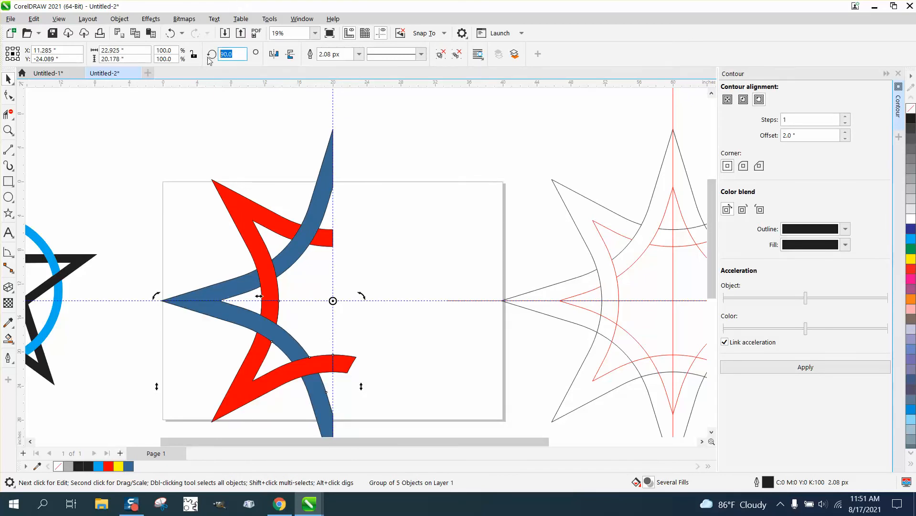
pyautogui.write('180')
pyautogui.press('Return')
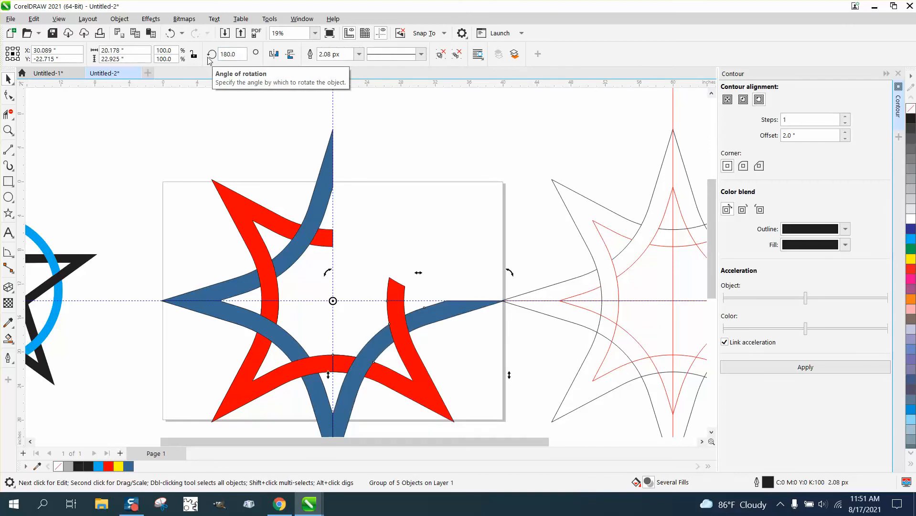
pyautogui.hotkey('ctrl', 'r')
# Delete the leftover star outlines and vertical construction line beside the page.
pyautogui.press('F3')
pyautogui.press('F3')
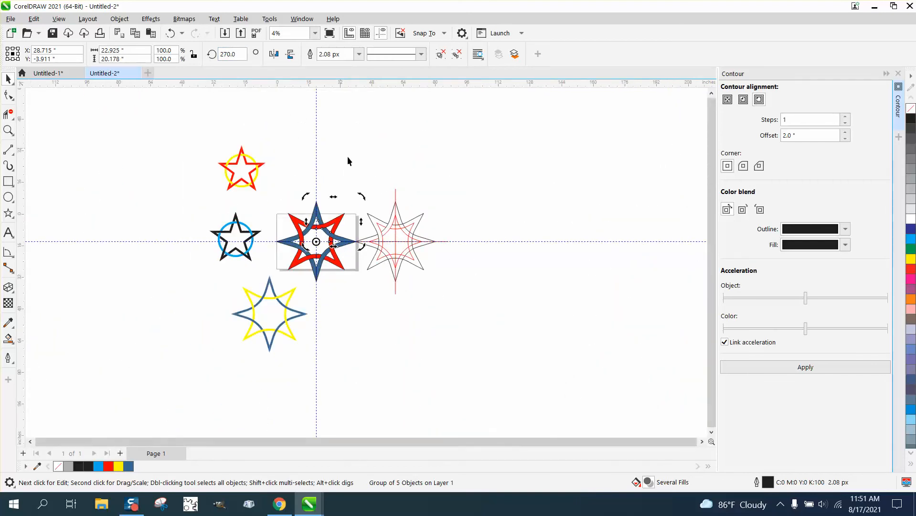
pyautogui.moveTo(343, 186); pyautogui.dragTo(475, 308)
pyautogui.press('Delete')
# Delete the vertical guideline running through the centre of the finished star.
pyautogui.click(12, 130)
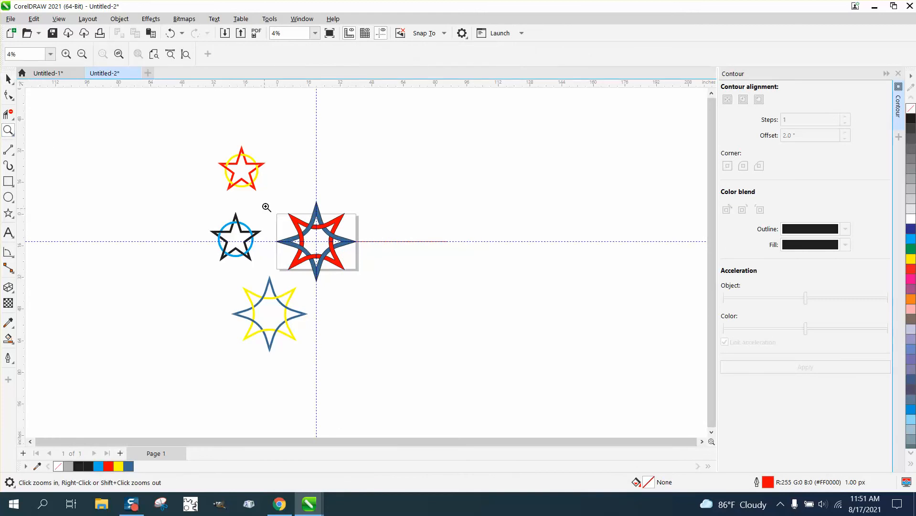
pyautogui.moveTo(270, 196); pyautogui.dragTo(399, 293)
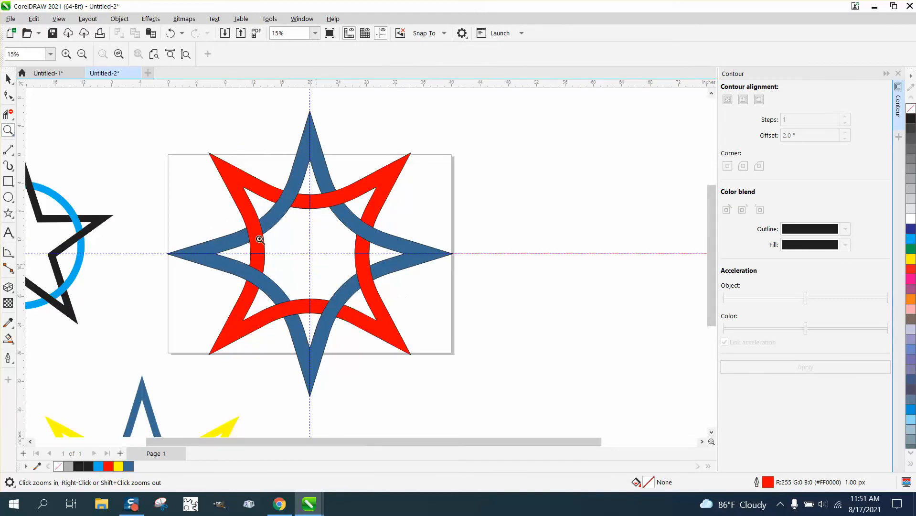
pyautogui.click(7, 79)
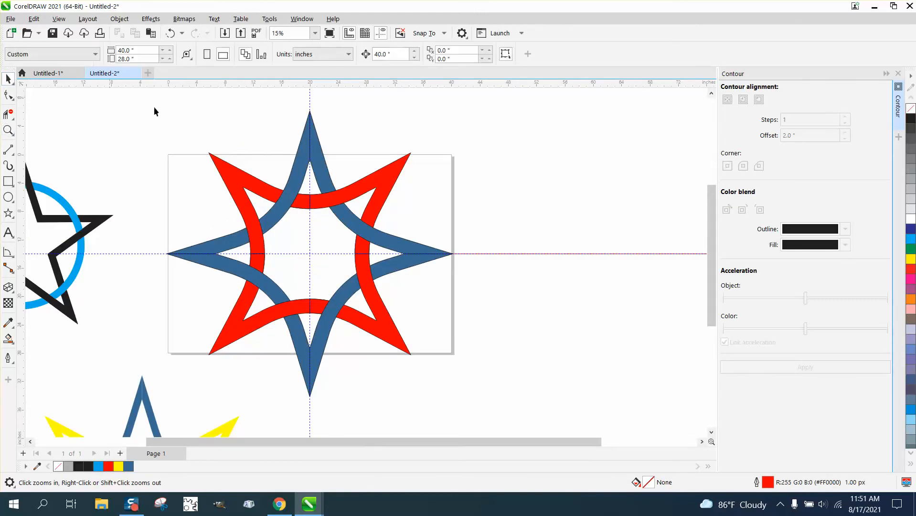
pyautogui.click(311, 98)
pyautogui.press('Delete')
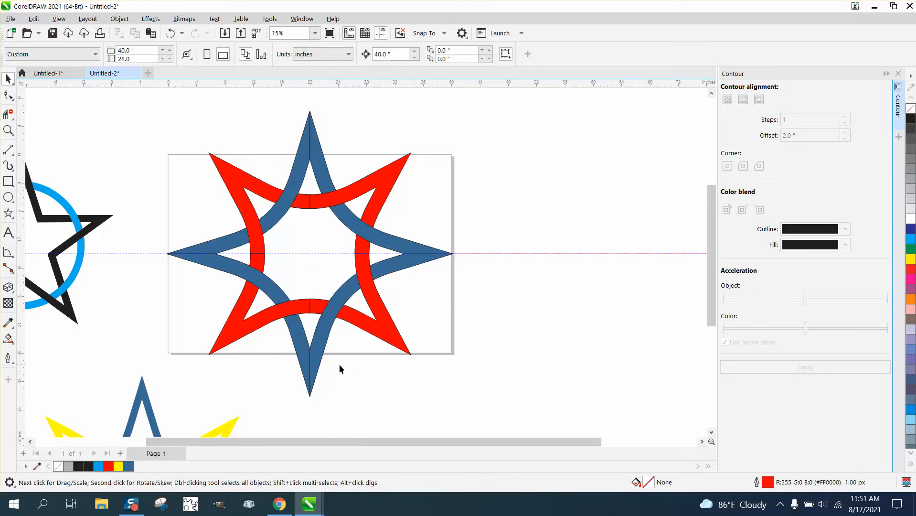
# Delete the horizontal guideline through the star's centre and the leftover red horizontal line extending beyond the page.
pyautogui.click(159, 254)
pyautogui.press('Delete')
pyautogui.scroll(-1, 295, 216)
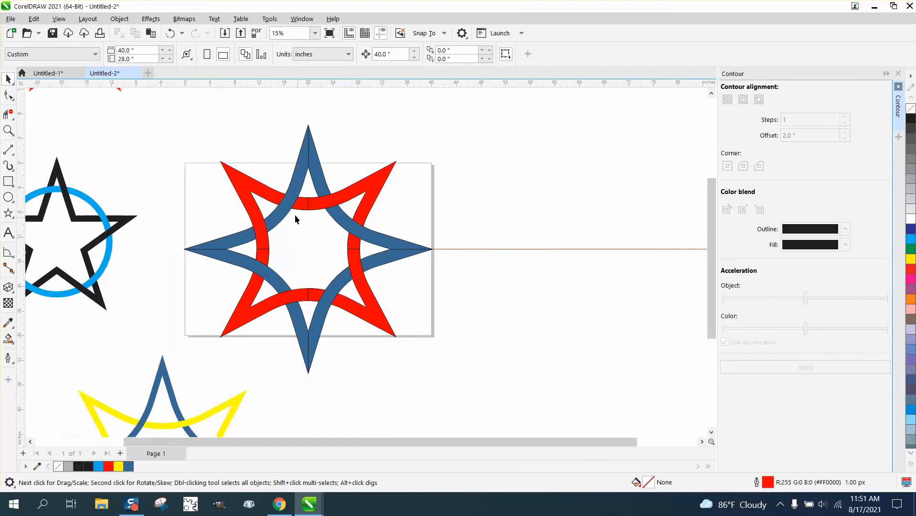
pyautogui.scroll(-1, 294, 218)
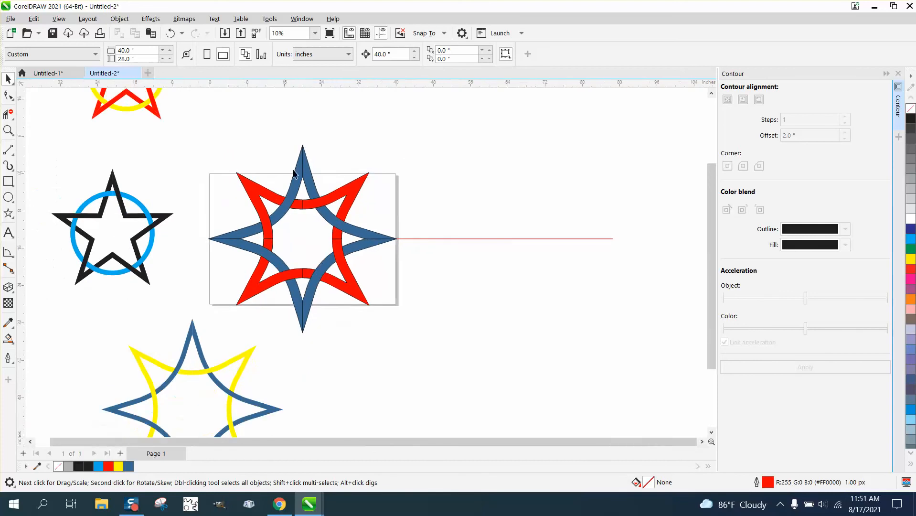
pyautogui.click(447, 238)
pyautogui.press('XF86Calculator')
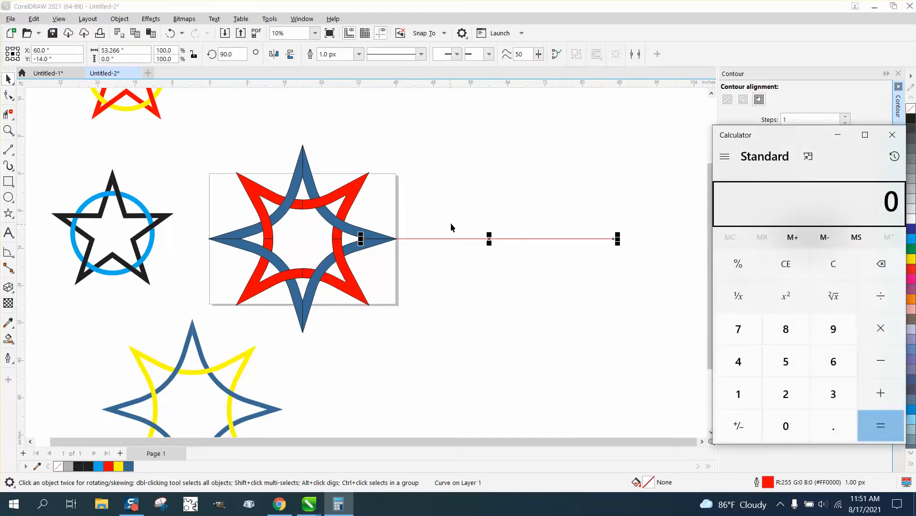
pyautogui.click(892, 134)
pyautogui.press('Delete')
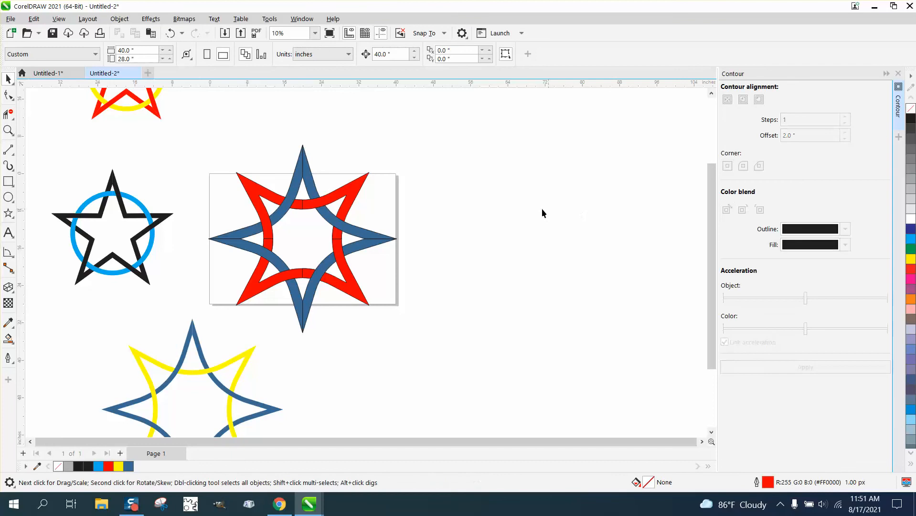
pyautogui.click(352, 191)
pyautogui.press('Right')
pyautogui.click(323, 189)
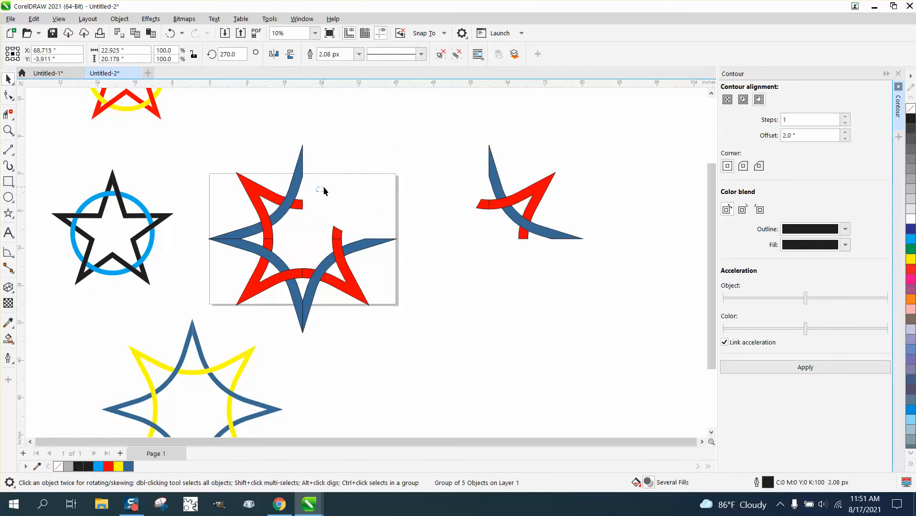
pyautogui.scroll(1, 315, 186)
pyautogui.click(170, 33)
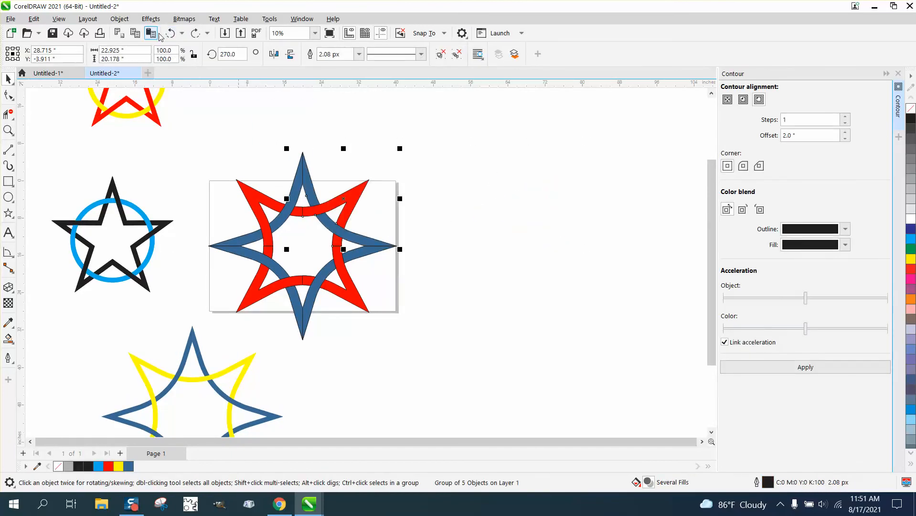
# Ungroup the four quadrant groups of the eight-pointed star into individual band pieces.
pyautogui.moveTo(185, 143); pyautogui.dragTo(330, 337)
pyautogui.moveTo(497, 374); pyautogui.dragTo(497, 374)
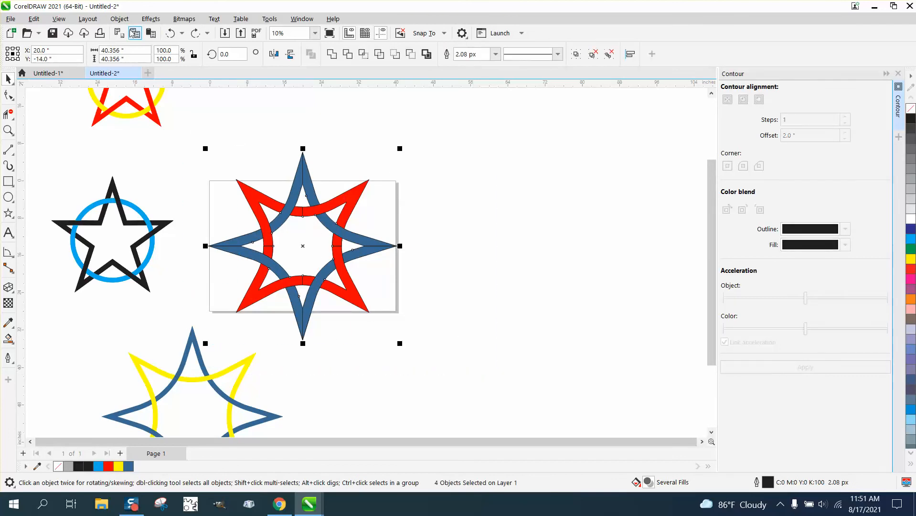
pyautogui.click(119, 19)
pyautogui.moveTo(144, 213)
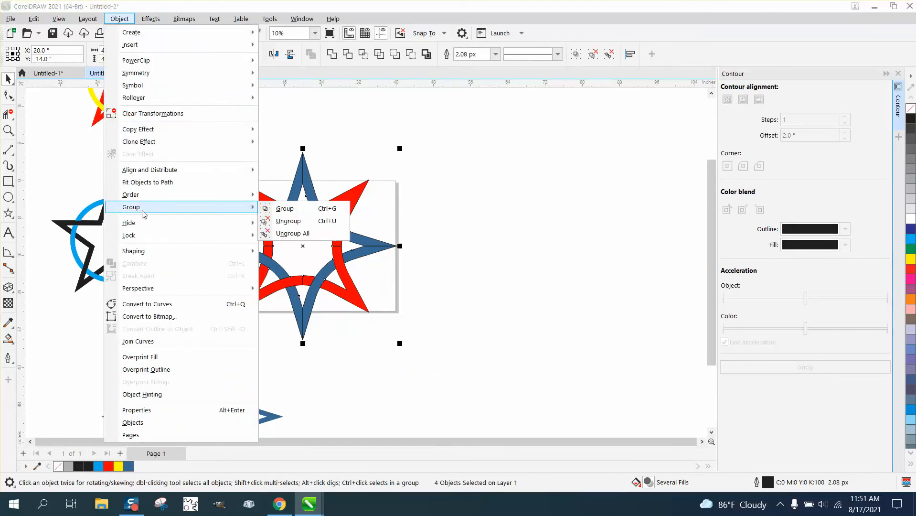
pyautogui.click(288, 220)
# Nudge every blue band piece 40 inches to the right, separating the blue star from the red pieces.
pyautogui.click(309, 179)
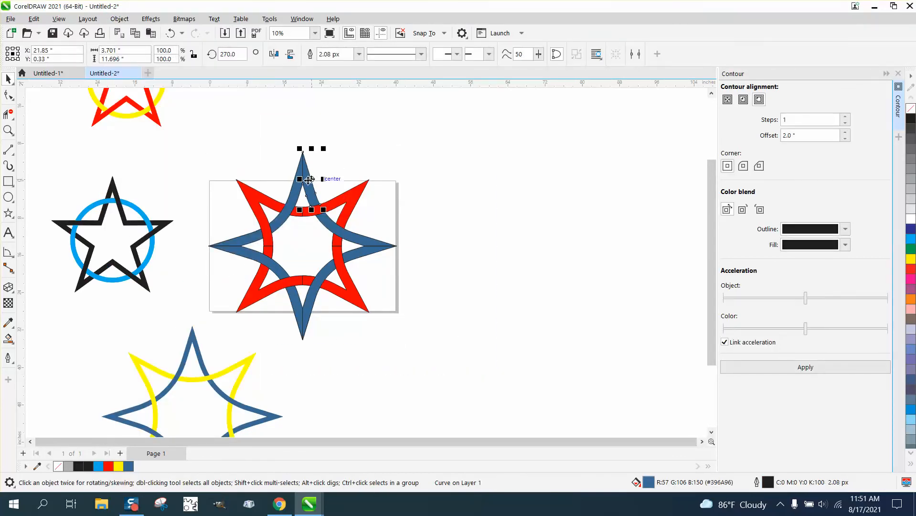
pyautogui.press('Right')
pyautogui.click(294, 190)
pyautogui.press('Right')
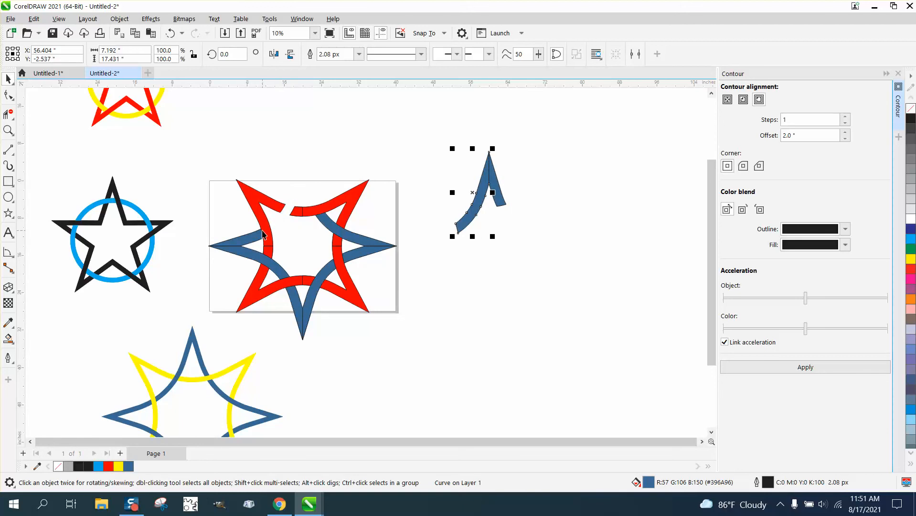
pyautogui.click(361, 249)
pyautogui.press('Right')
pyautogui.click(361, 246)
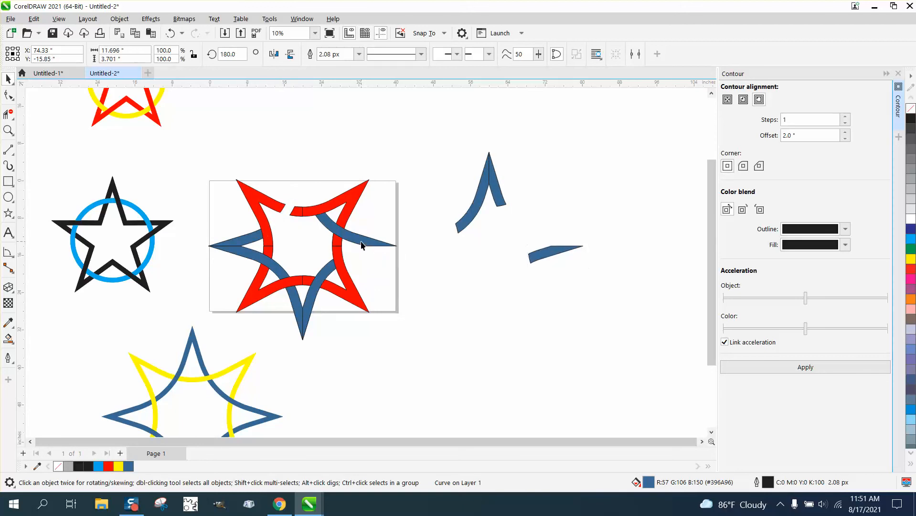
pyautogui.press('Right')
pyautogui.click(303, 299)
pyautogui.press('Right')
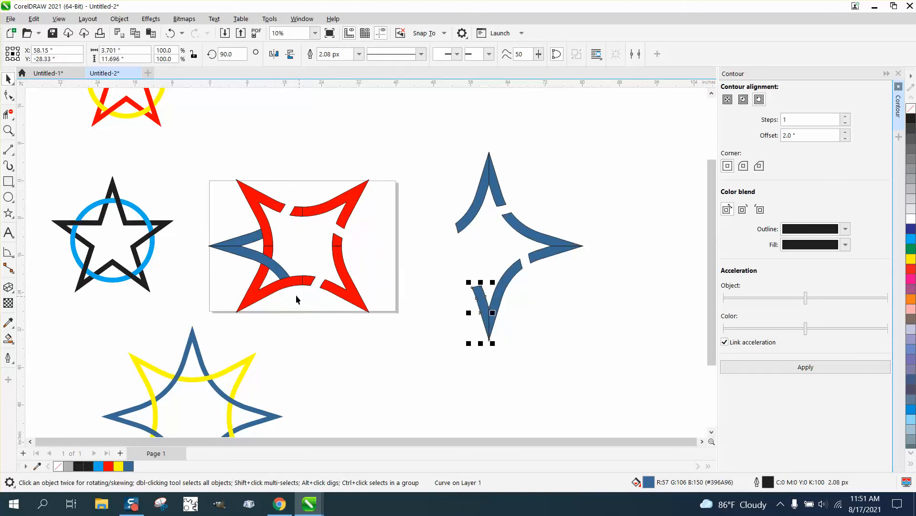
pyautogui.click(249, 244)
pyautogui.press('Right')
pyautogui.click(250, 244)
pyautogui.press('Right')
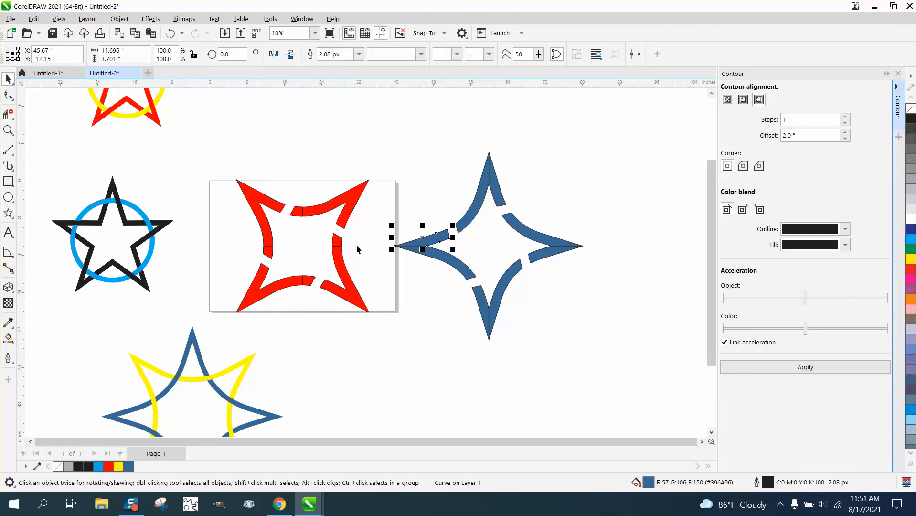
# Combine all the separated blue pieces into a single curve.
pyautogui.moveTo(386, 132); pyautogui.dragTo(647, 393)
pyautogui.click(119, 19)
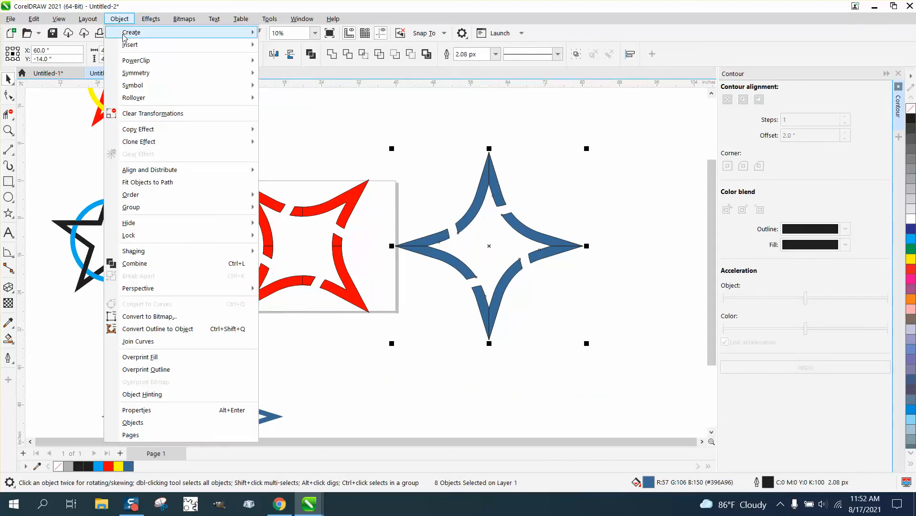
pyautogui.click(152, 264)
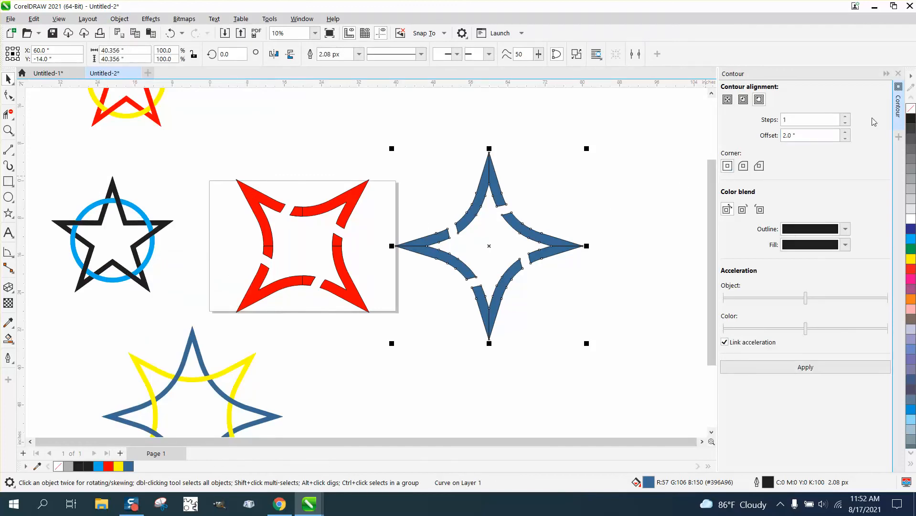
# Remove the outlines from the blue star and from all the red pieces.
pyautogui.rightClick(911, 111)
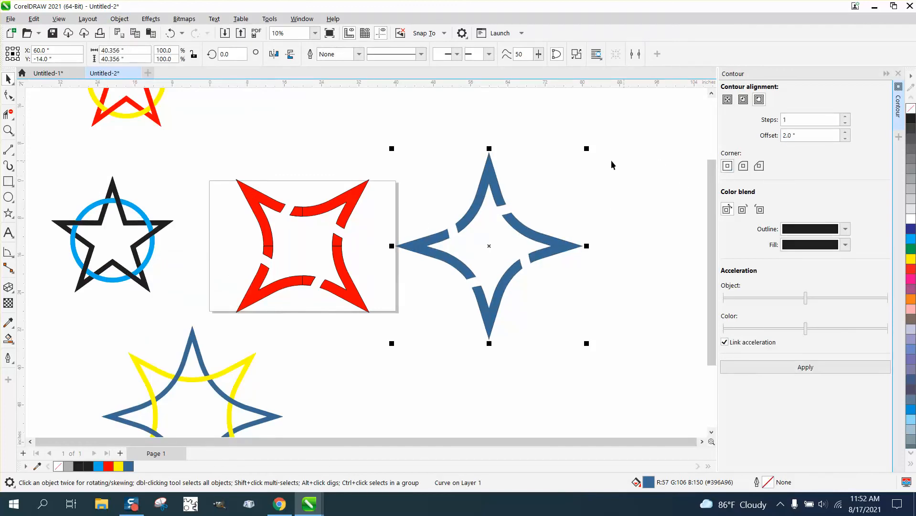
pyautogui.moveTo(206, 144); pyautogui.dragTo(411, 334)
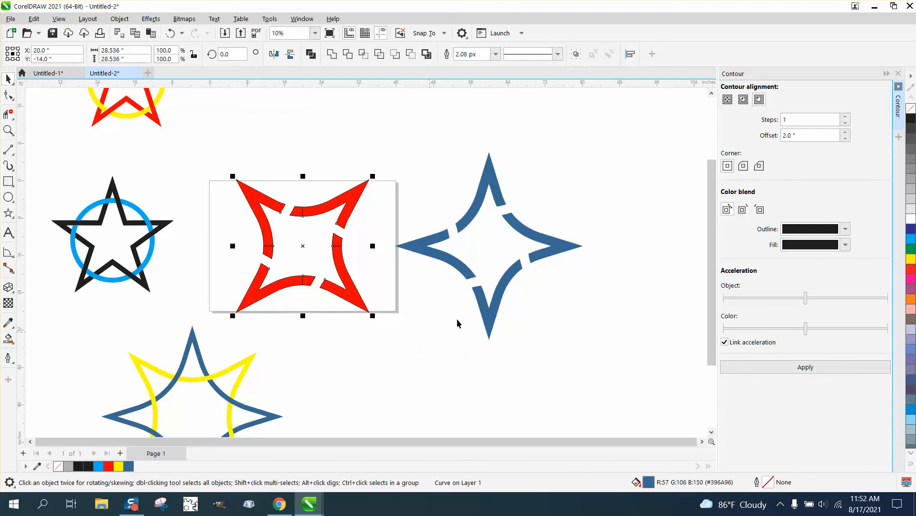
pyautogui.rightClick(911, 110)
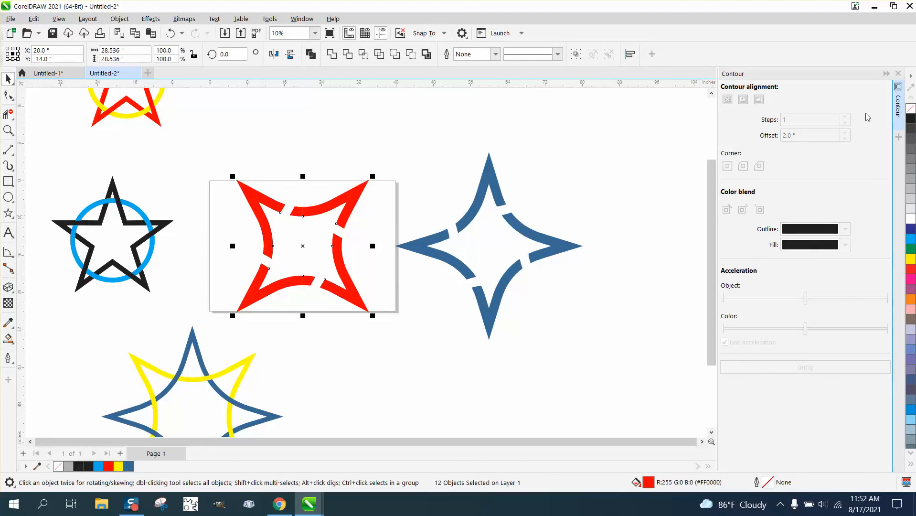
# Try combining all the red pieces into one curve and centring the blue star on the page, and undo both.
pyautogui.click(120, 19)
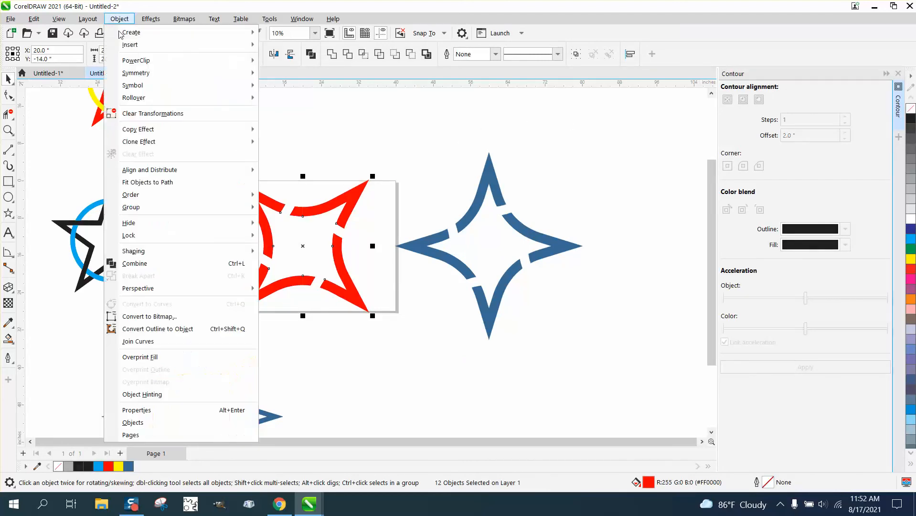
pyautogui.click(135, 263)
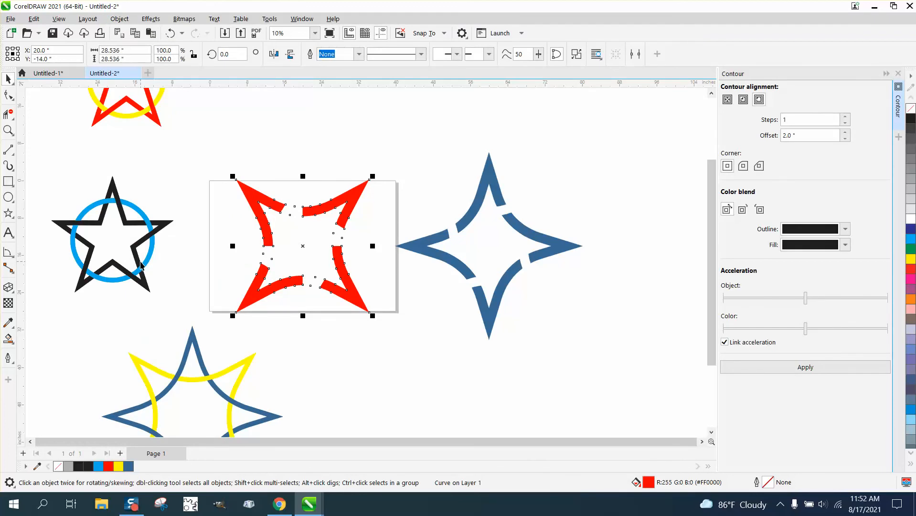
pyautogui.moveTo(384, 139); pyautogui.dragTo(629, 357)
pyautogui.press('p')
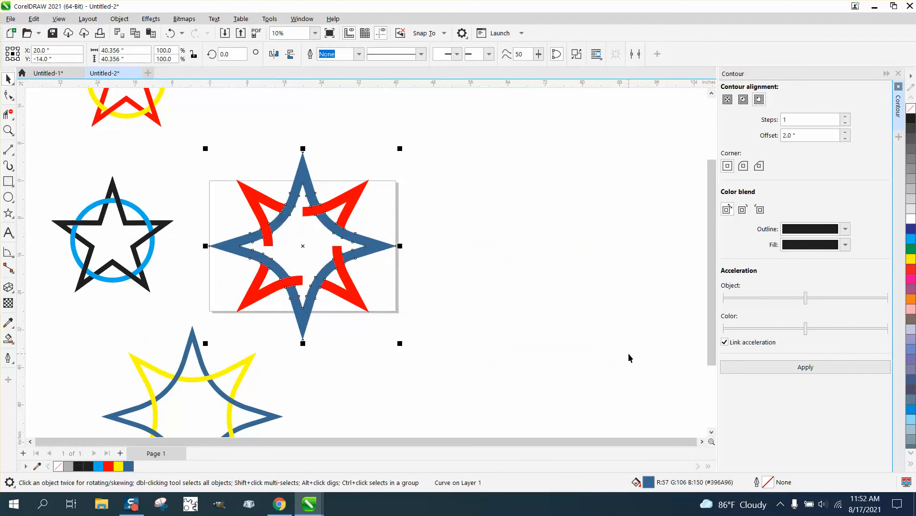
pyautogui.click(170, 33)
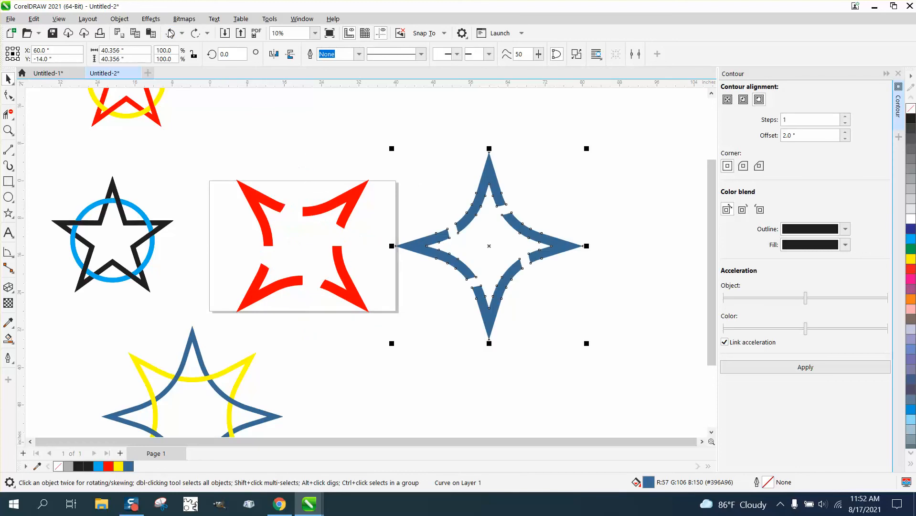
pyautogui.click(171, 33)
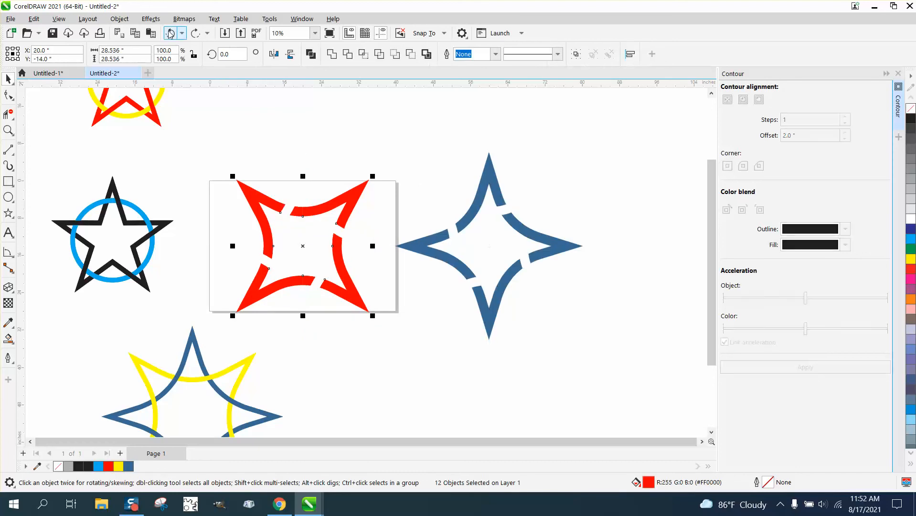
# Combine the red star's upper-right corner piece with the short adjoining band piece at its top edge.
pyautogui.click(380, 103)
pyautogui.click(356, 206)
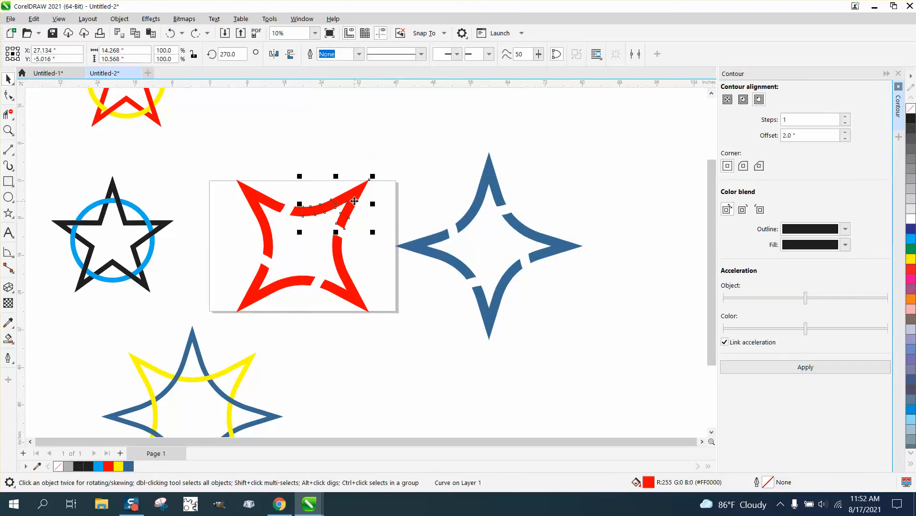
pyautogui.keyDown('shift'); pyautogui.click(297, 216); pyautogui.keyUp('shift')
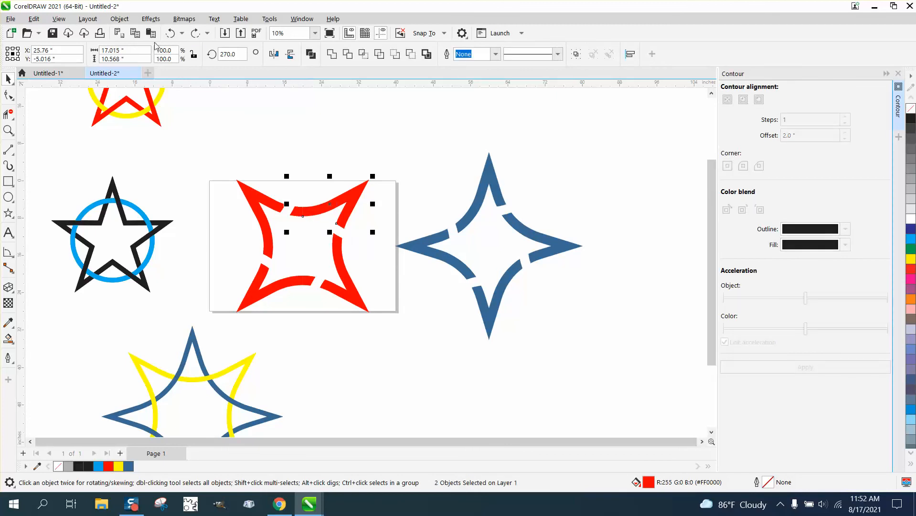
pyautogui.click(120, 19)
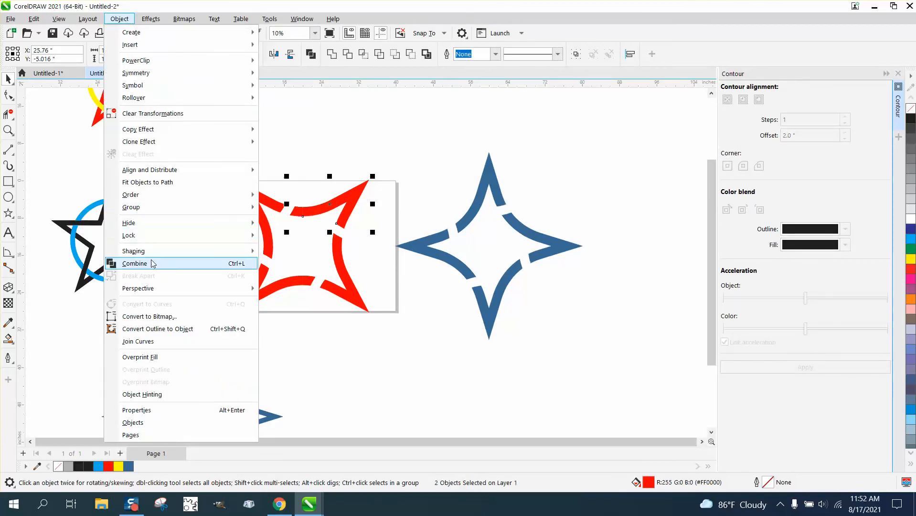
pyautogui.click(135, 263)
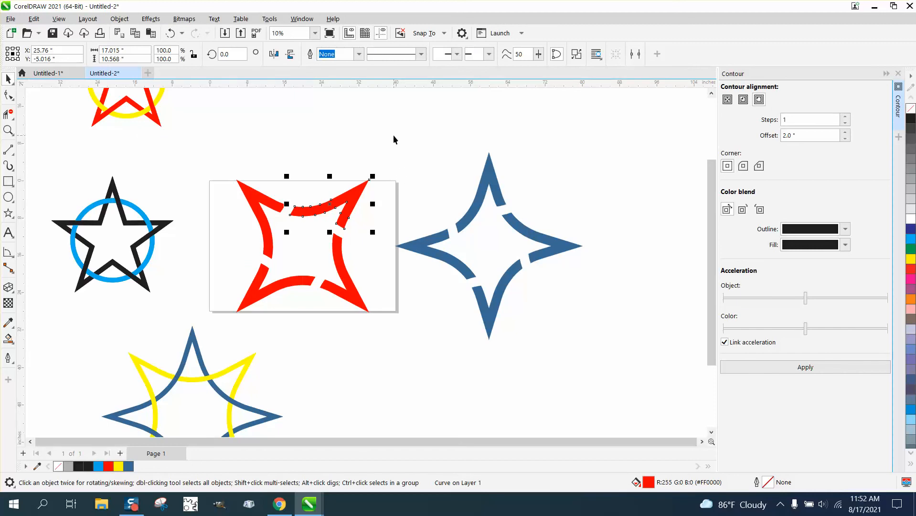
# Centre the blue star on the page so it interlocks with the red star.
pyautogui.moveTo(385, 123); pyautogui.dragTo(414, 249)
pyautogui.moveTo(601, 335); pyautogui.dragTo(602, 335)
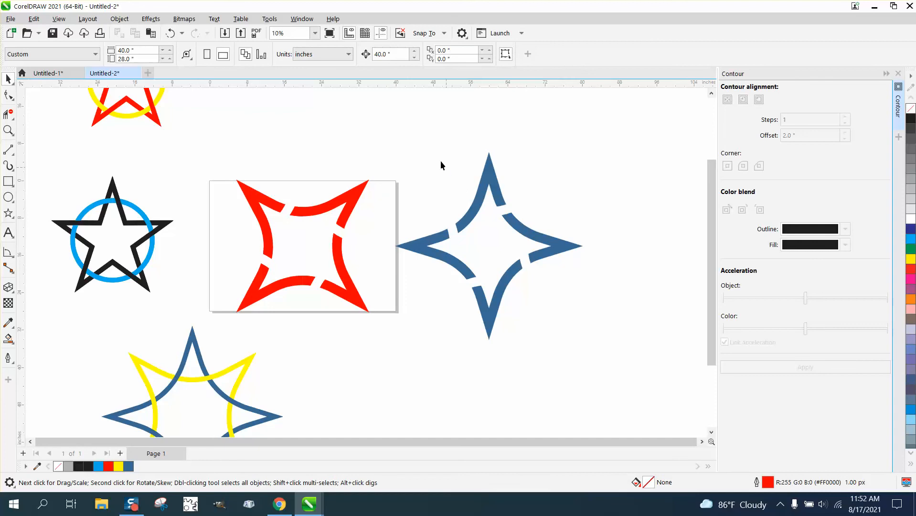
pyautogui.moveTo(659, 385); pyautogui.dragTo(660, 385)
pyautogui.press('p')
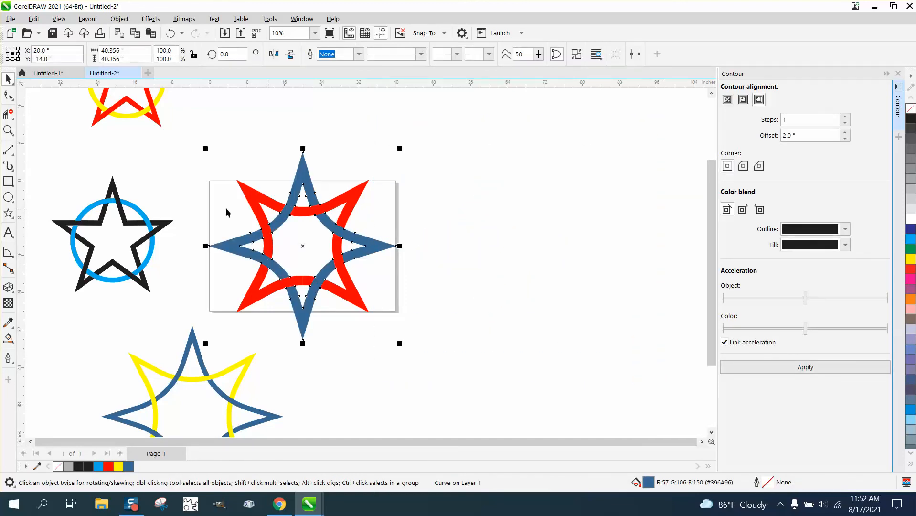
# Examine the band crossings and seams of the interlaced red and blue star up close.
pyautogui.click(8, 129)
pyautogui.moveTo(188, 135); pyautogui.dragTo(550, 353)
pyautogui.click(8, 78)
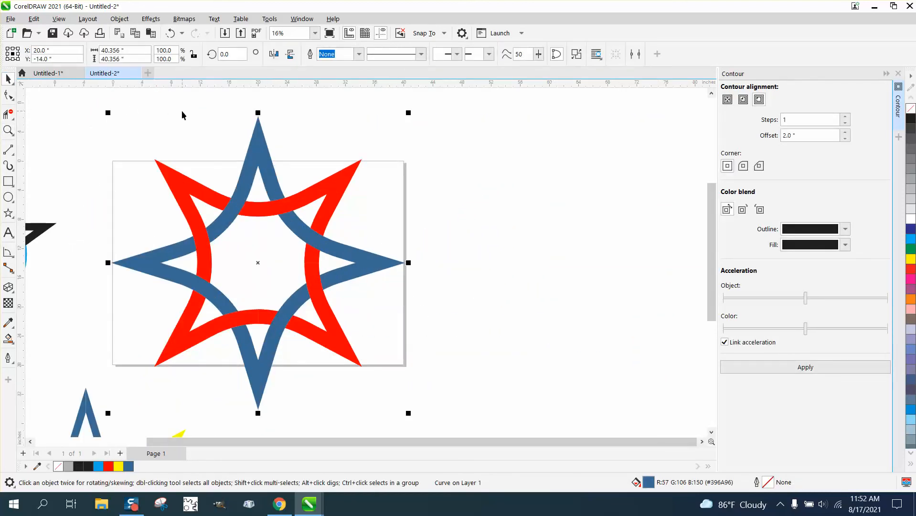
pyautogui.click(358, 125)
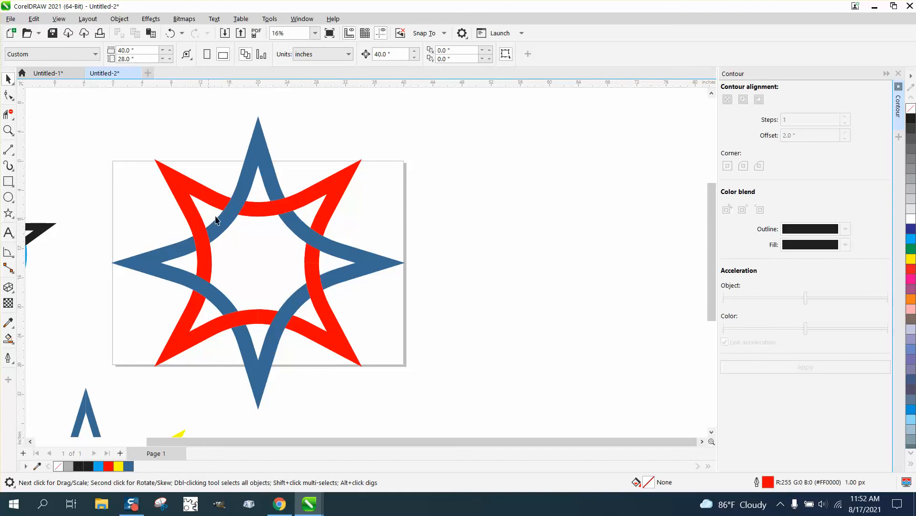
pyautogui.scroll(-1, 293, 193)
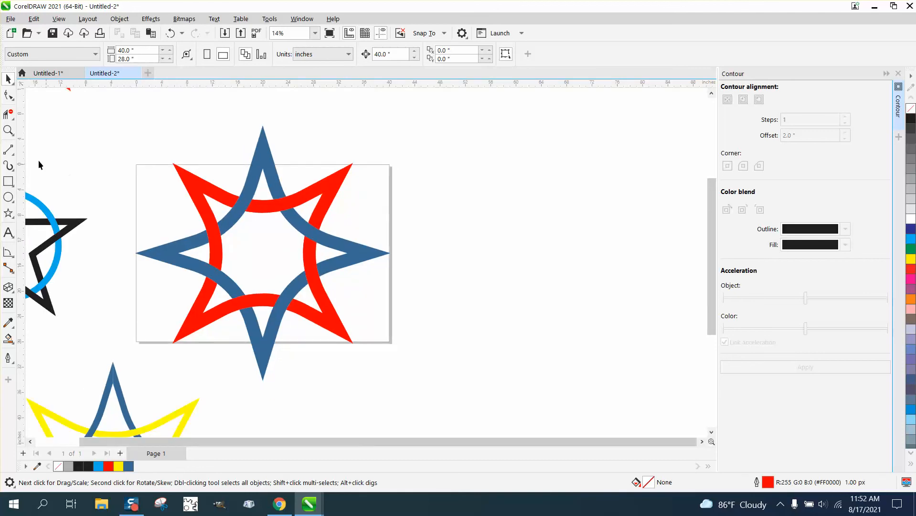
pyautogui.click(8, 130)
pyautogui.moveTo(112, 116); pyautogui.dragTo(512, 371)
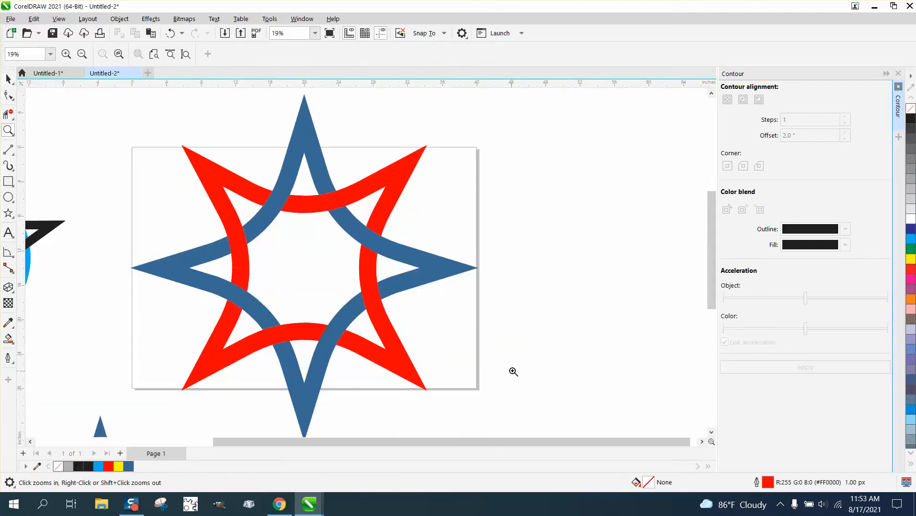